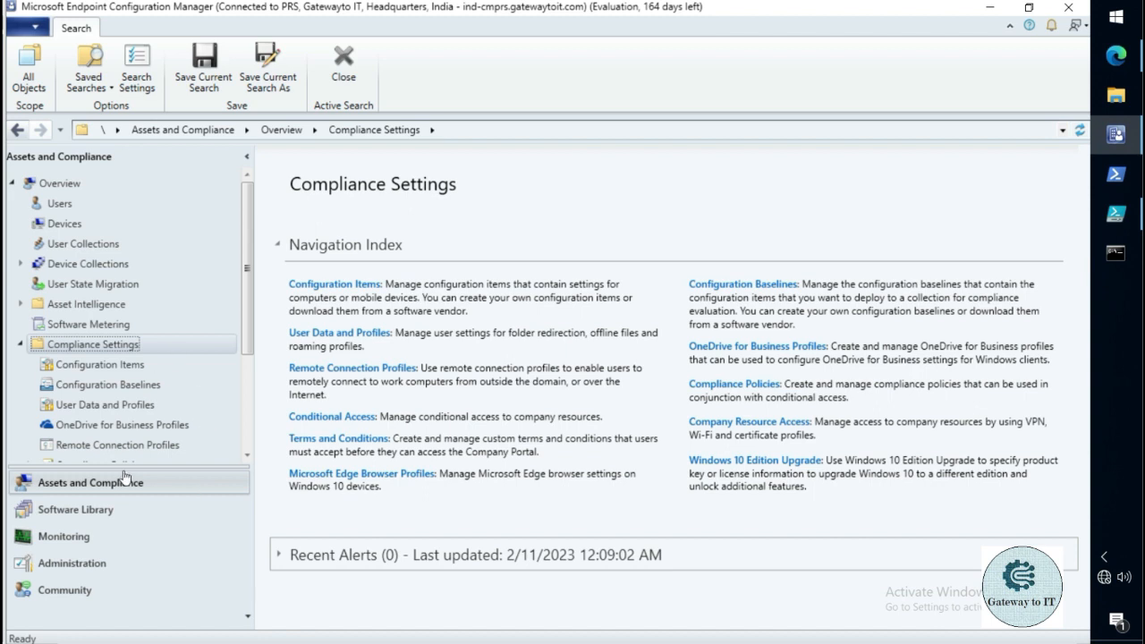
Start a configuration item named "Add User To Local Administrators Group" with the Windows Desktops and Servers (custom) type
{"action": "left_click", "coordinate": [112, 371]}
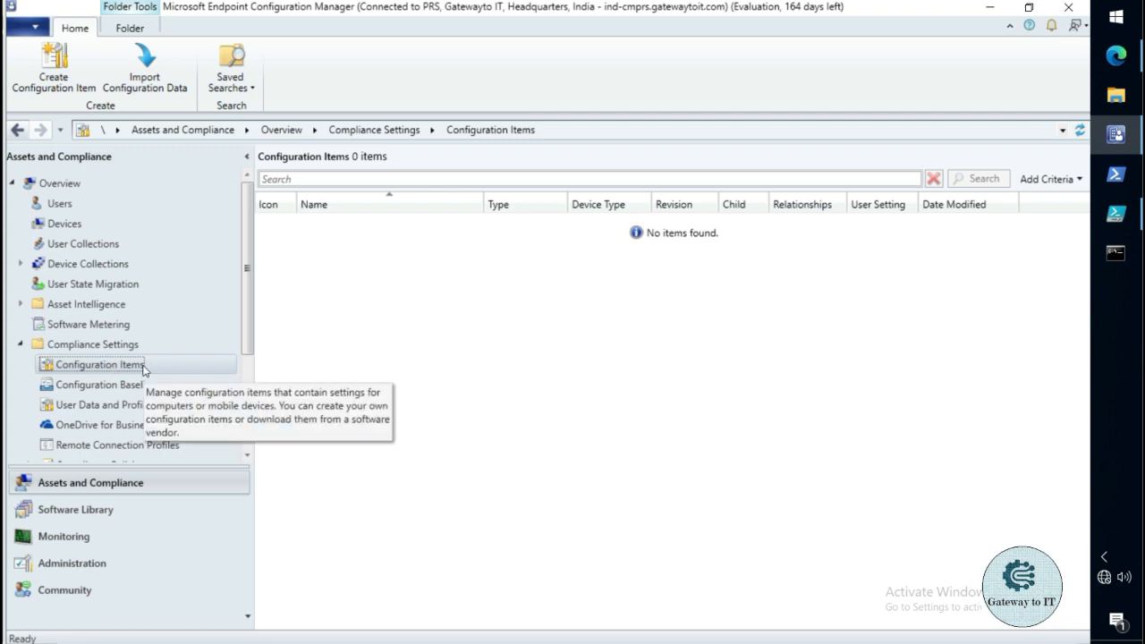
{"action": "right_click", "coordinate": [144, 371]}
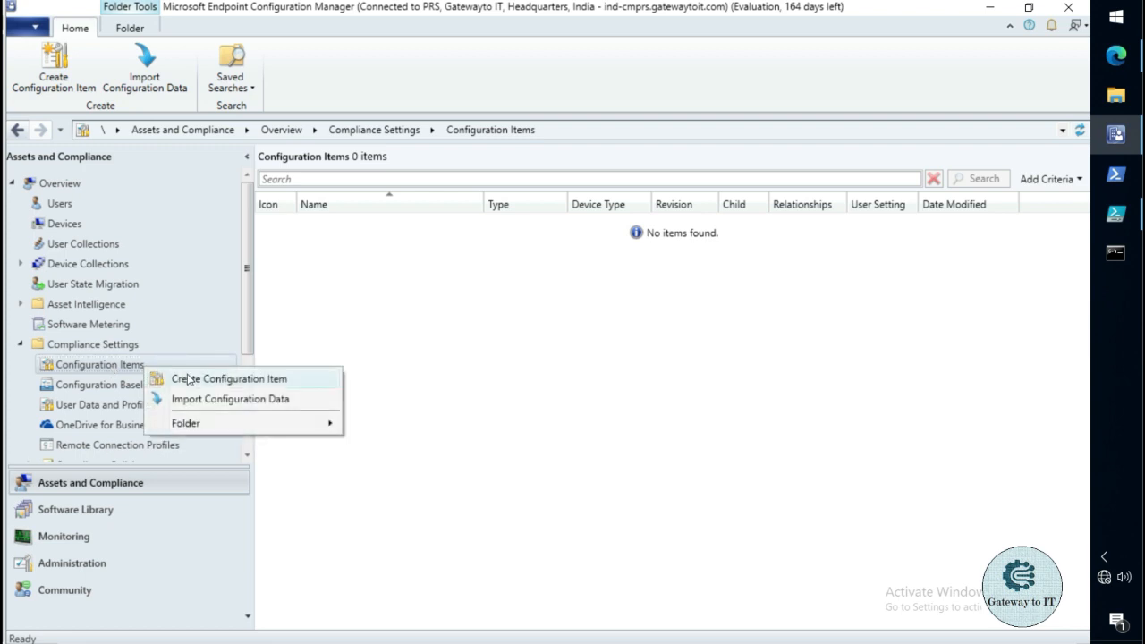
{"action": "left_click", "coordinate": [217, 379]}
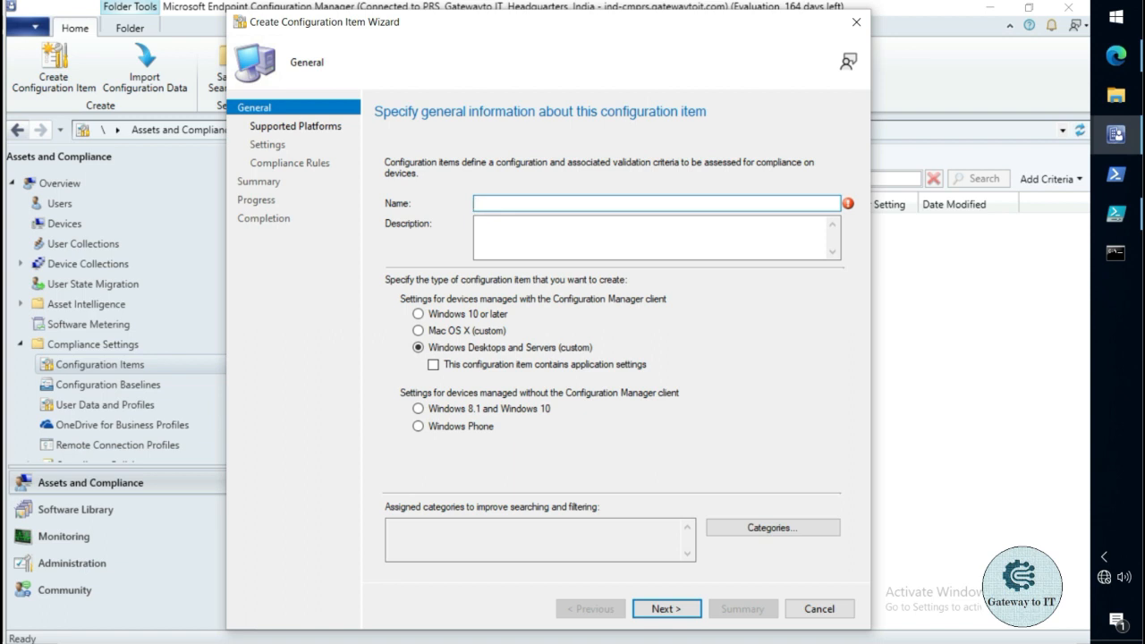
{"action": "type", "text": "Add "}
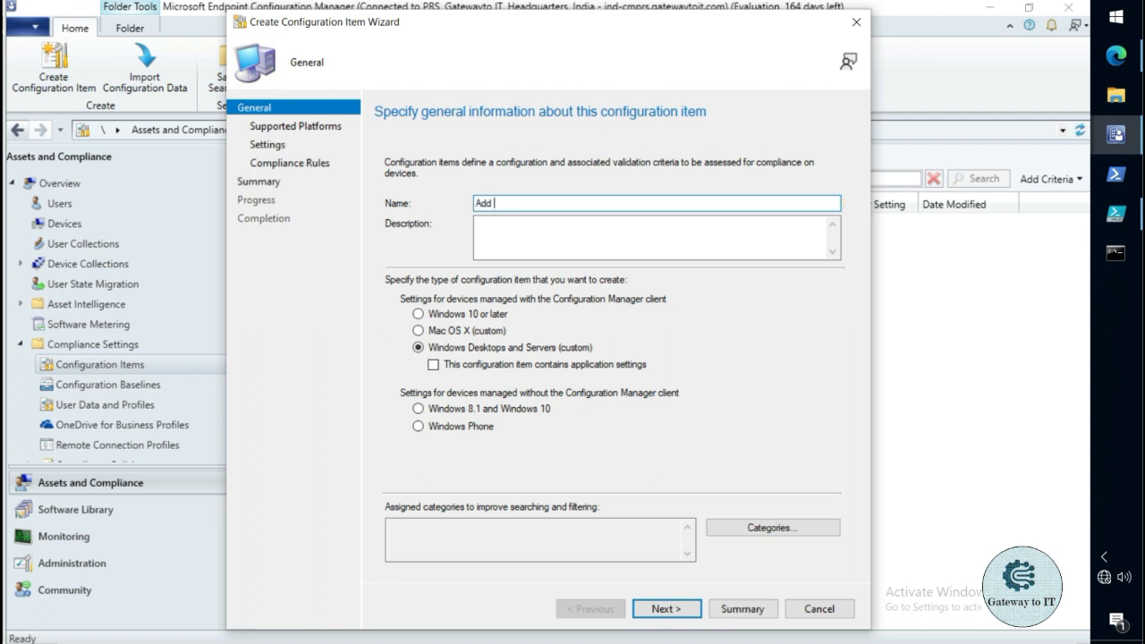
{"action": "type", "text": "User To Local Administrators Group"}
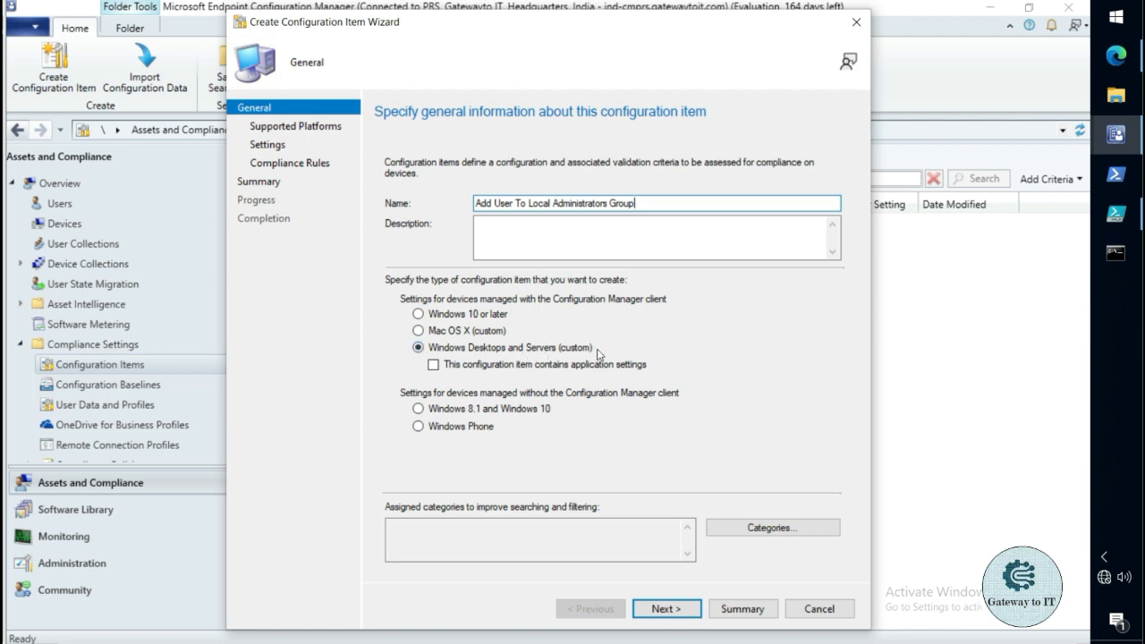
{"action": "left_click", "coordinate": [670, 613]}
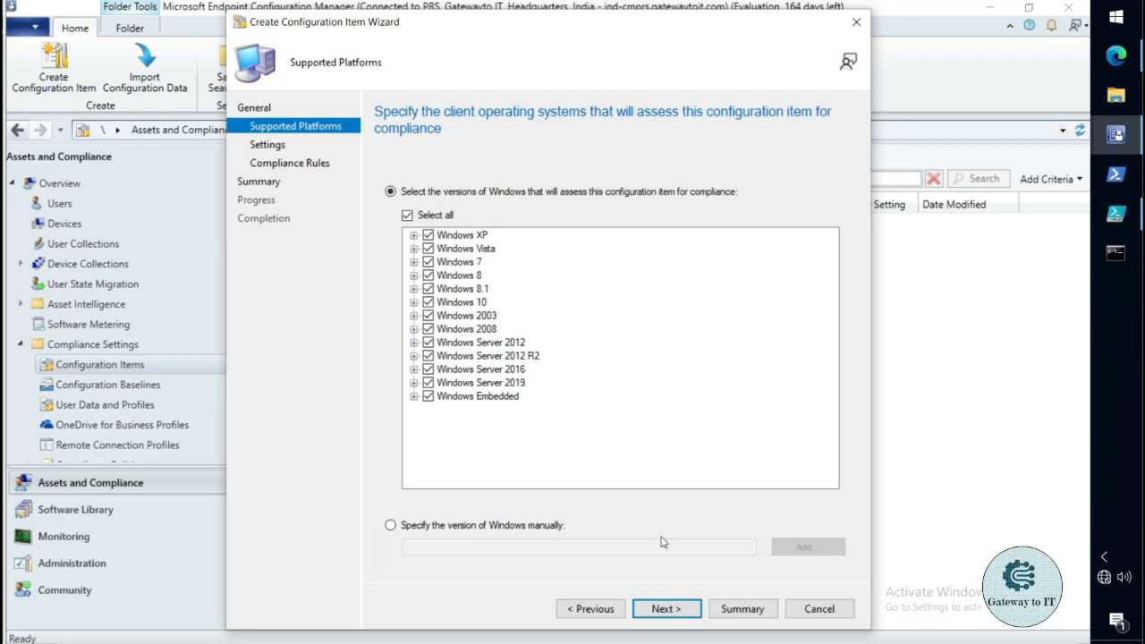
Restrict the supported platforms to All Windows 10 (64-bit) and All Windows 10 (32-bit), and proceed to the settings
{"action": "left_click", "coordinate": [407, 216]}
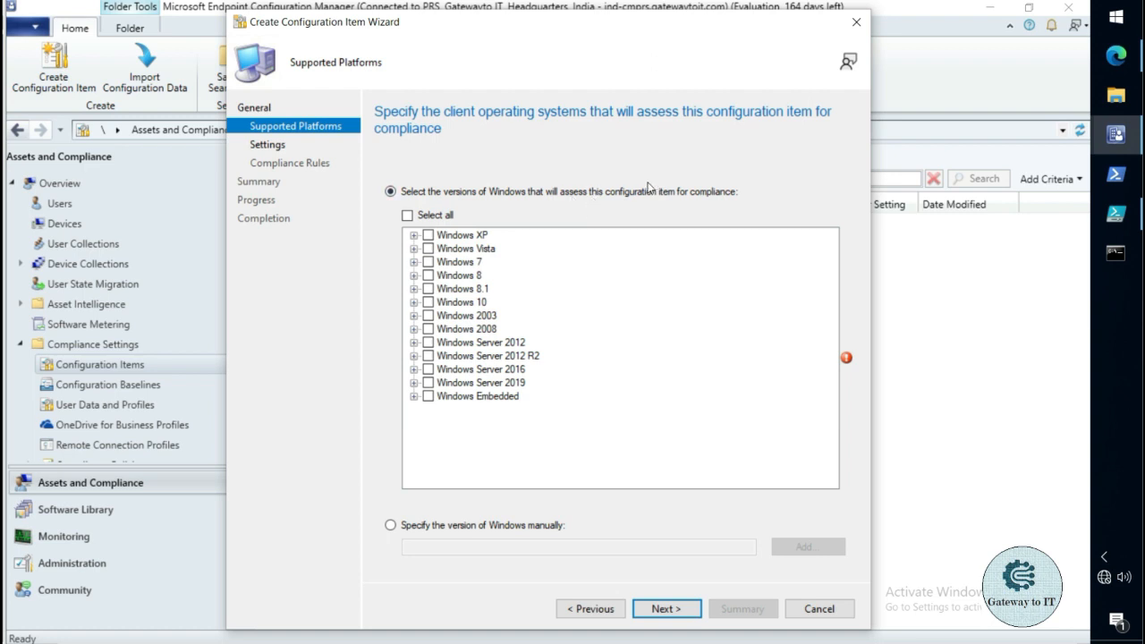
{"action": "left_click", "coordinate": [414, 302]}
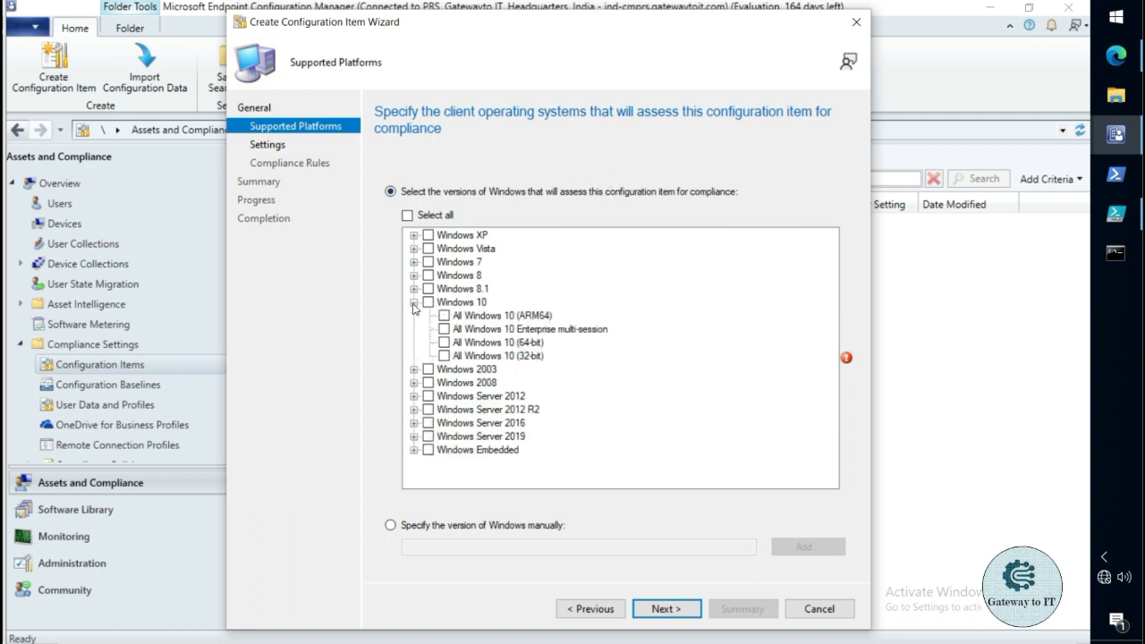
{"action": "left_click", "coordinate": [445, 342]}
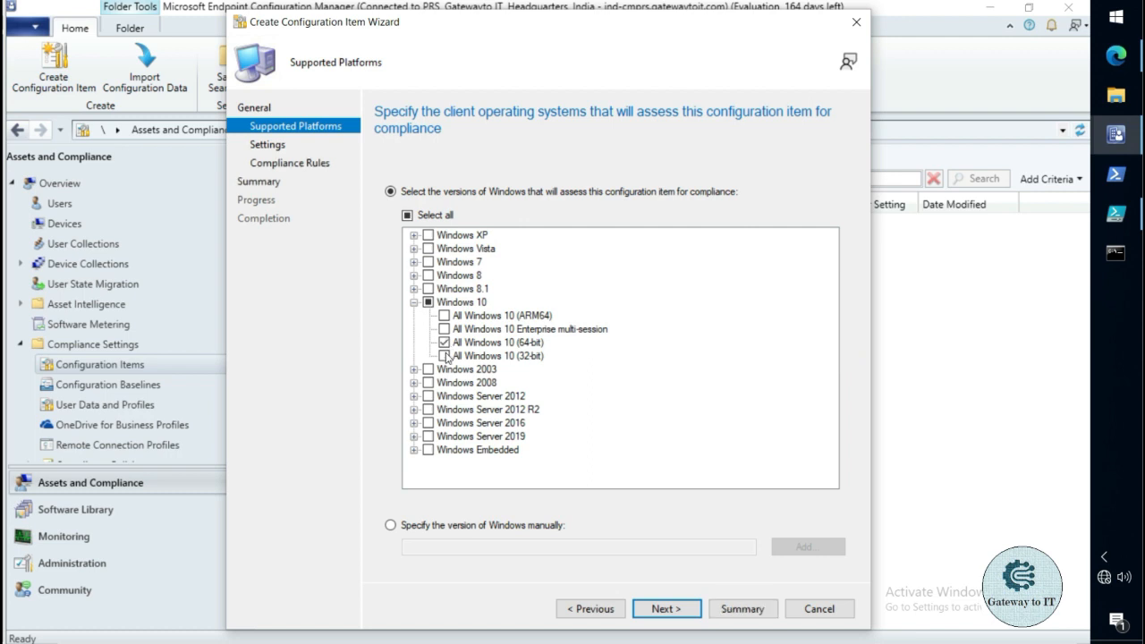
{"action": "left_click", "coordinate": [445, 356]}
{"action": "left_click", "coordinate": [666, 609]}
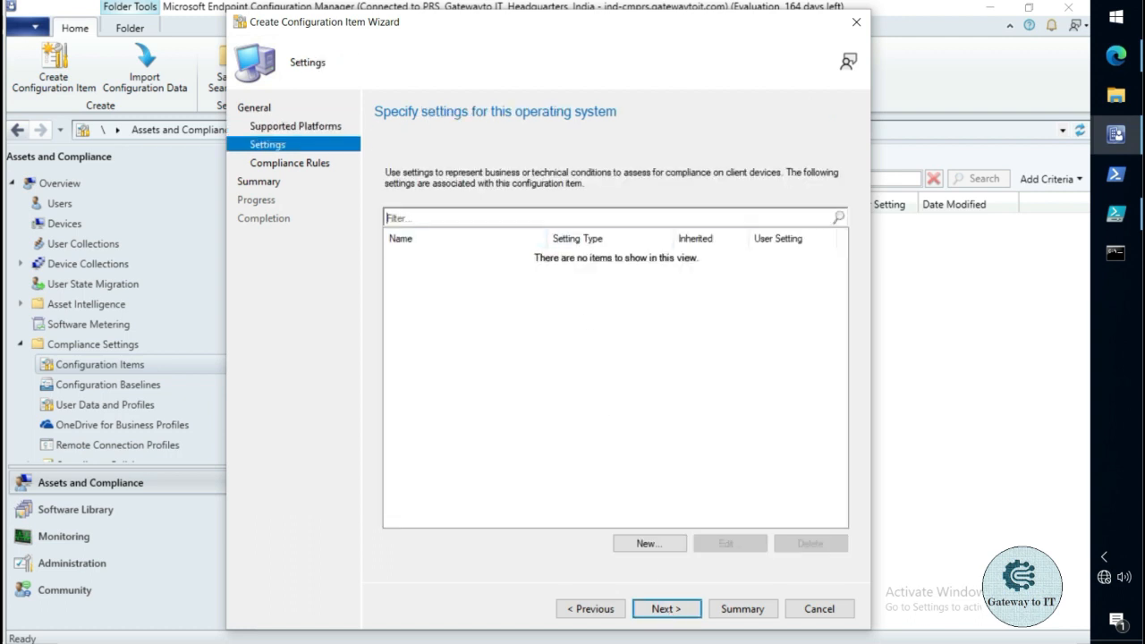
Add a new setting to the configuration item and set its setting type to Script
{"action": "left_click", "coordinate": [646, 544]}
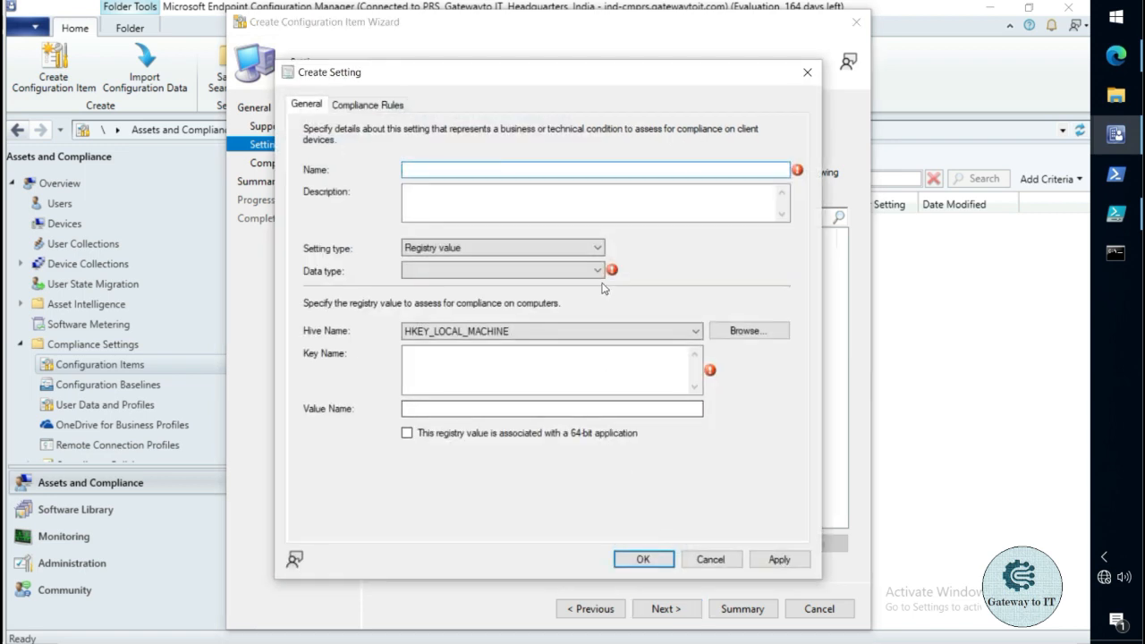
{"action": "left_click", "coordinate": [486, 257]}
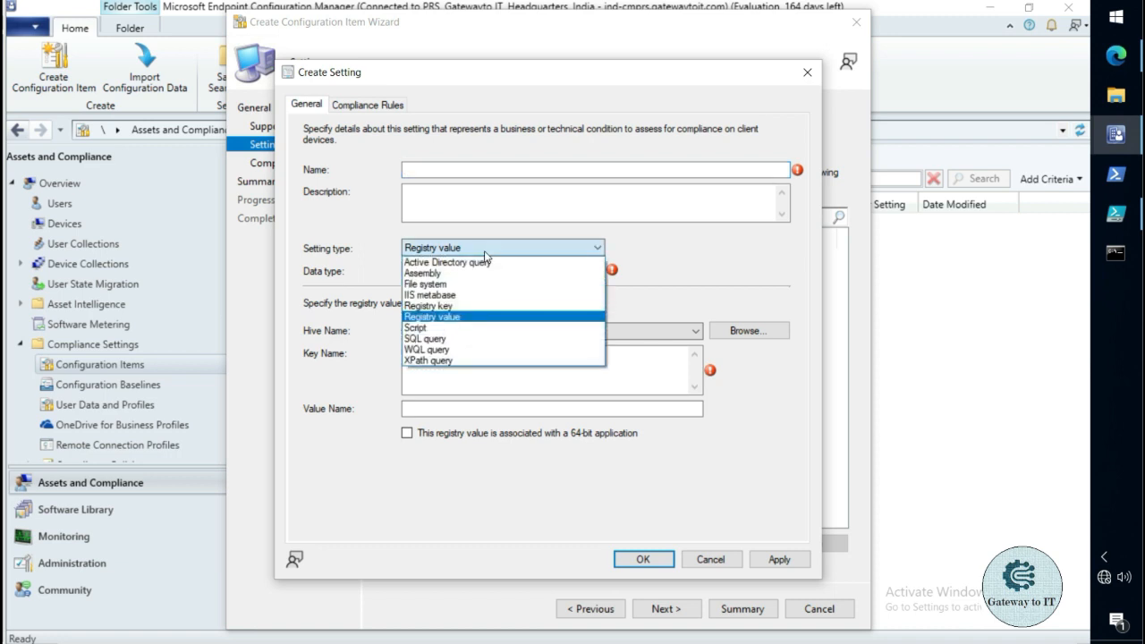
{"action": "left_click", "coordinate": [463, 327]}
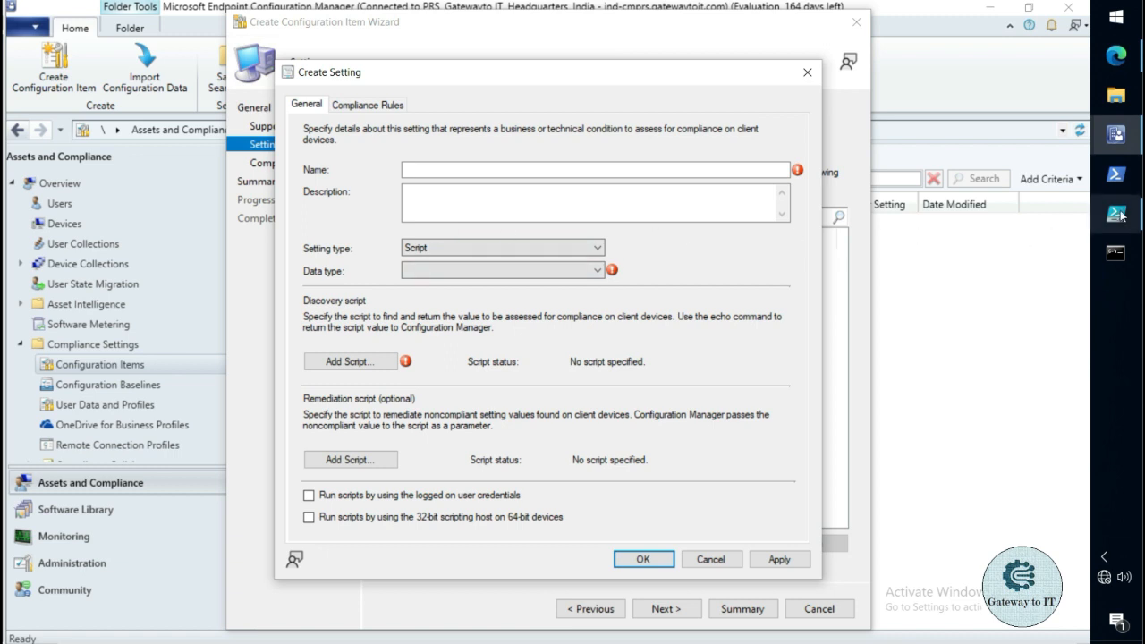
Switch to Windows PowerShell ISE and examine the full group-membership condition in Discovery.ps1, including the domain group name
{"action": "mouse_move", "coordinate": [1121, 216]}
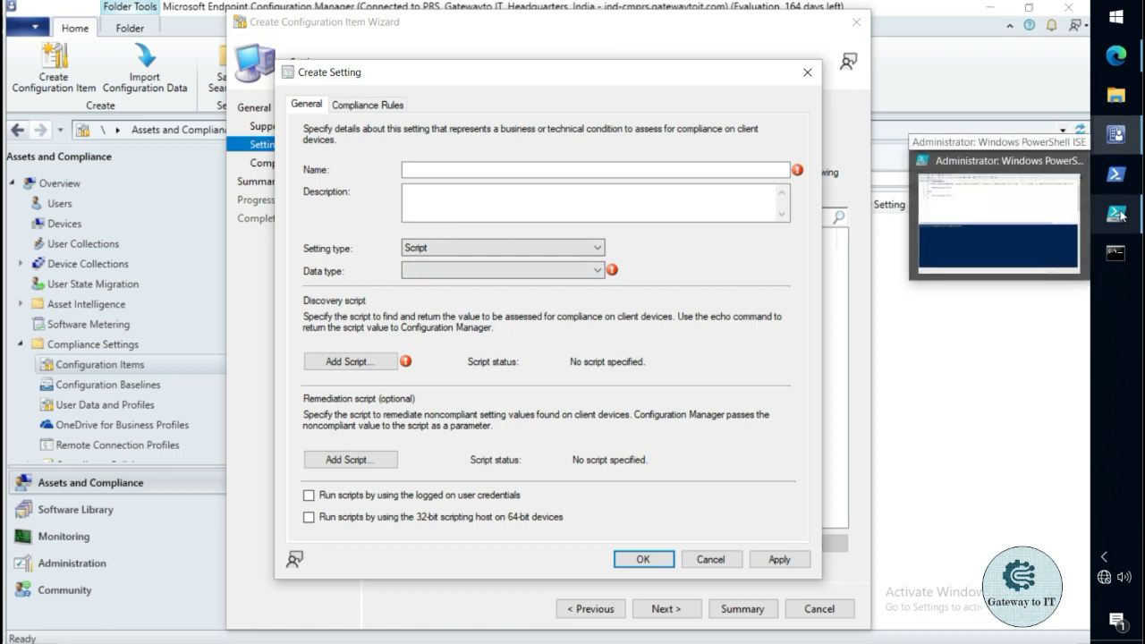
{"action": "left_click", "coordinate": [1122, 216]}
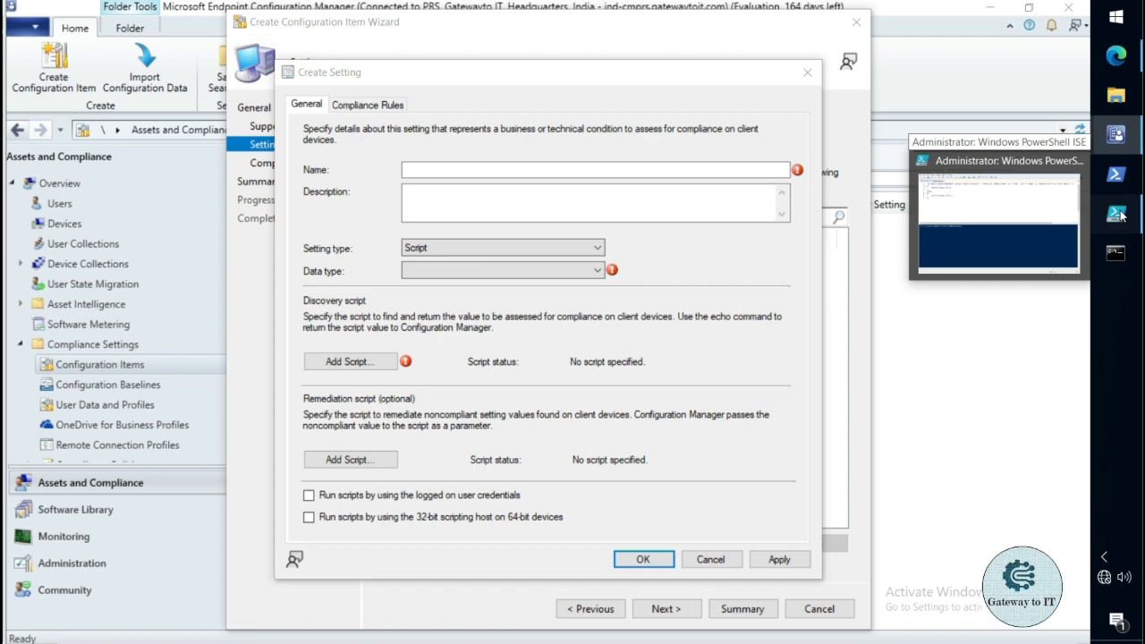
{"action": "left_click", "coordinate": [1121, 215]}
{"action": "left_click", "coordinate": [1121, 216]}
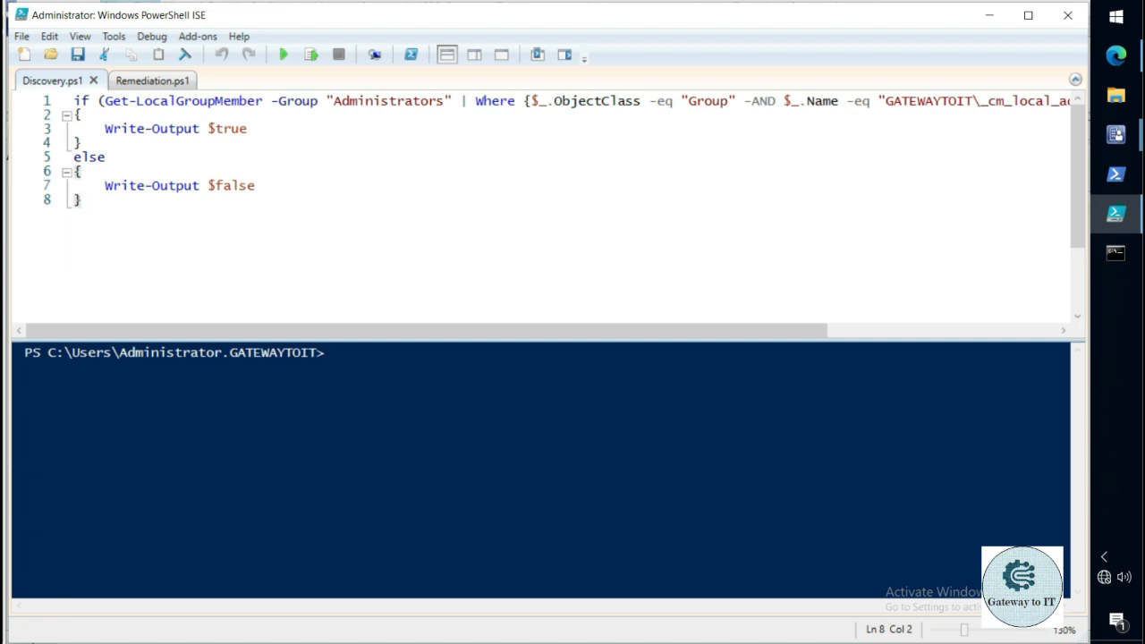
{"action": "left_click_drag", "start_coordinate": [734, 331], "coordinate": [884, 336]}
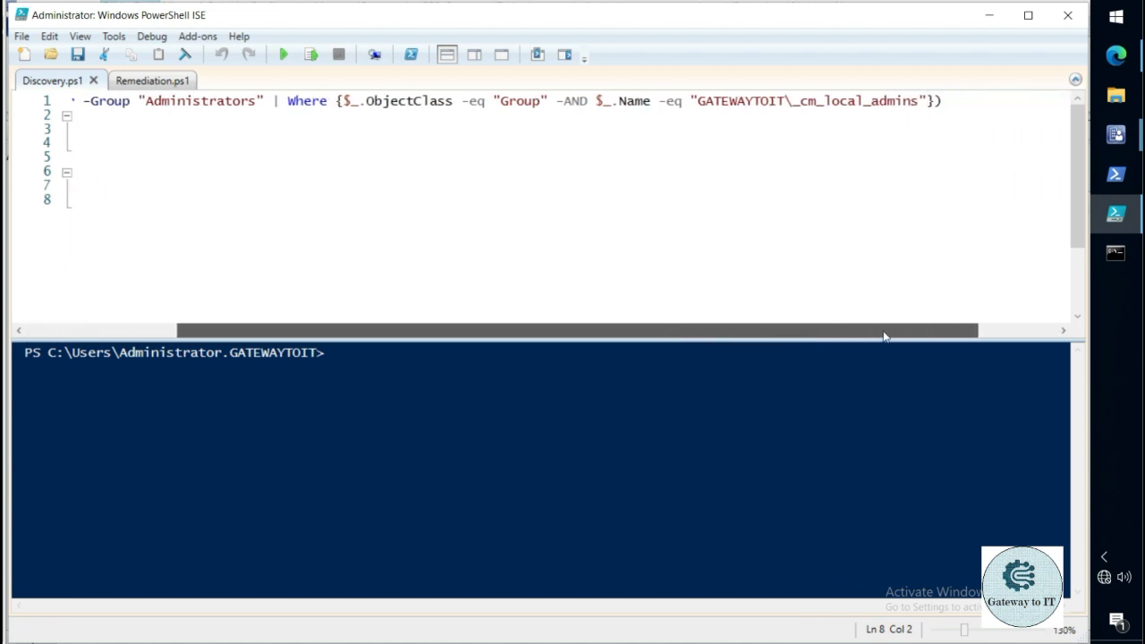
{"action": "left_click_drag", "start_coordinate": [691, 101], "coordinate": [929, 100]}
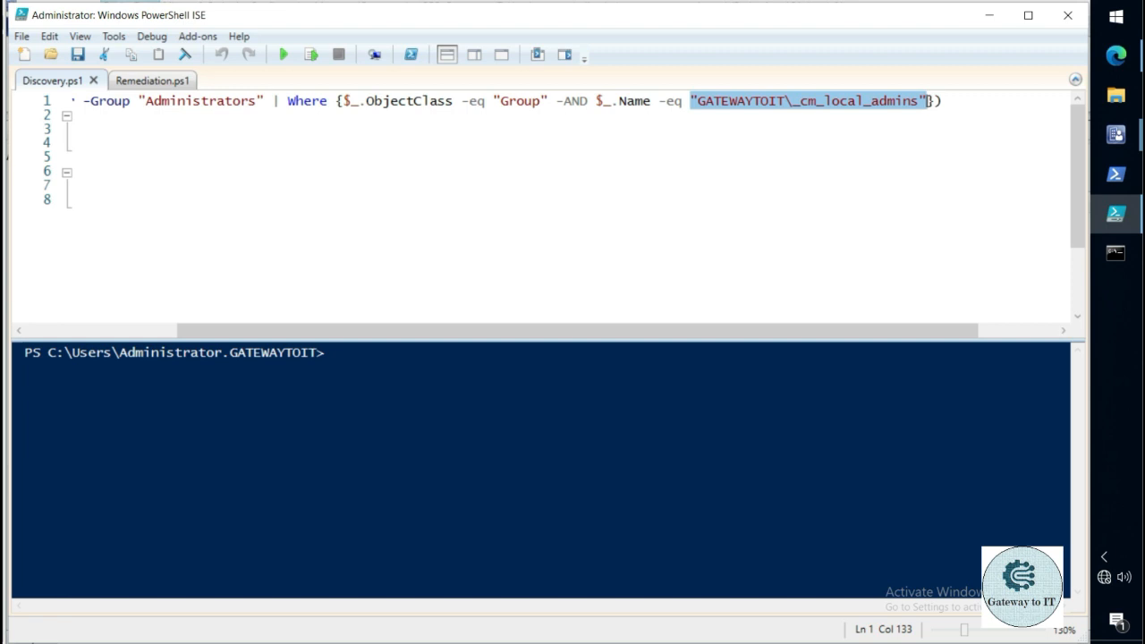
{"action": "left_click_drag", "start_coordinate": [598, 328], "coordinate": [447, 328]}
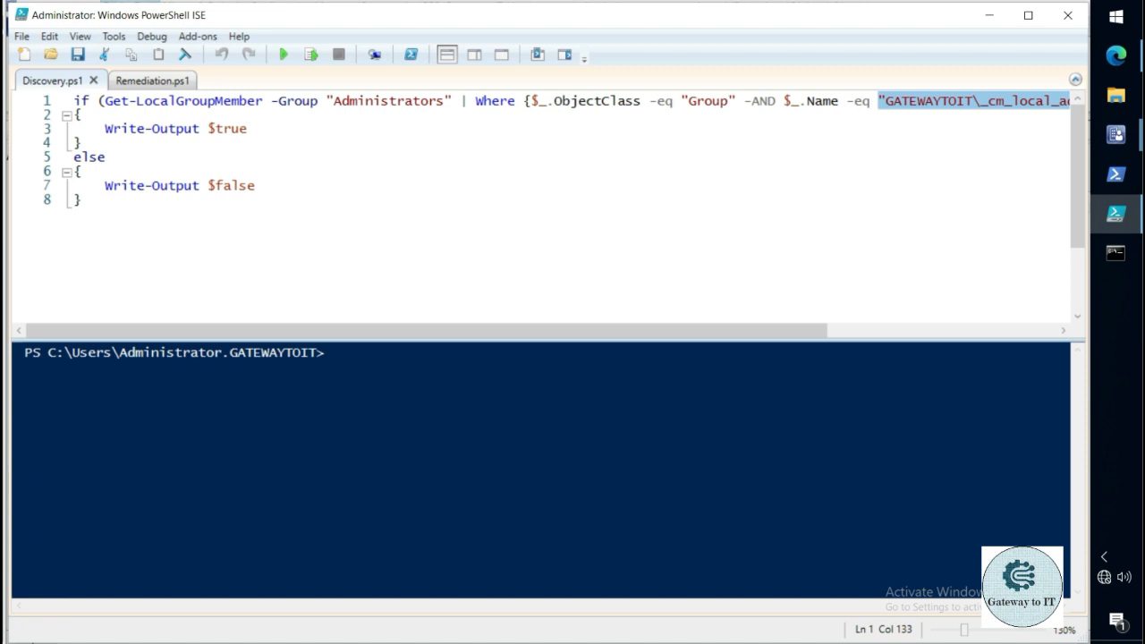
Copy the entire Discovery.ps1 script into the setting's discovery script in Configuration Manager, using Windows PowerShell as the language
{"action": "left_click", "coordinate": [82, 199]}
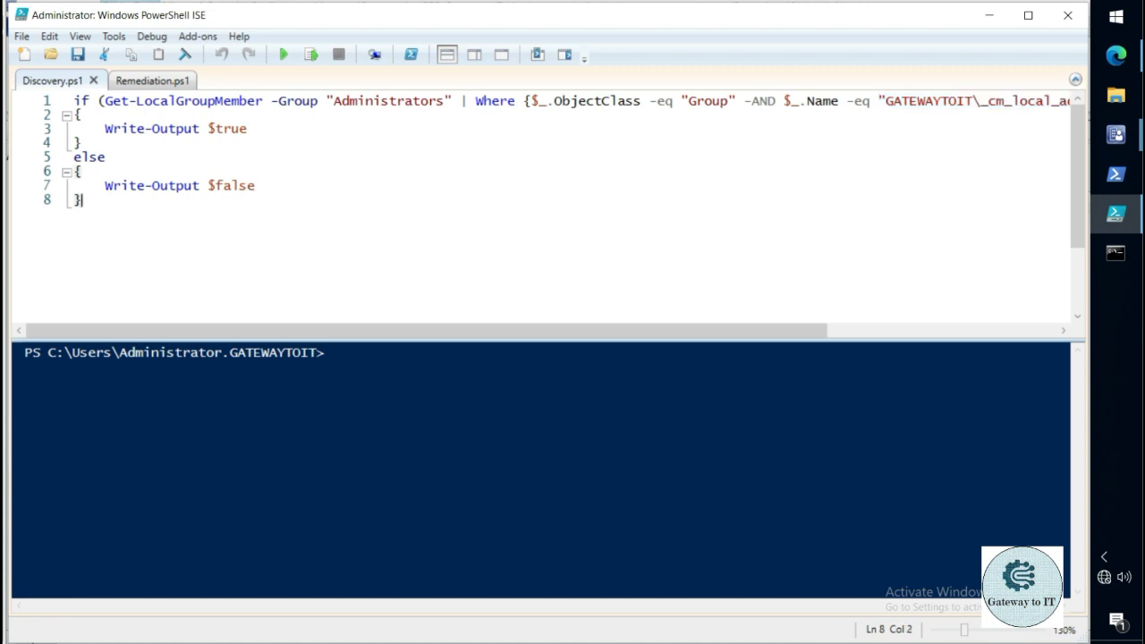
{"action": "key", "text": "ctrl+a"}
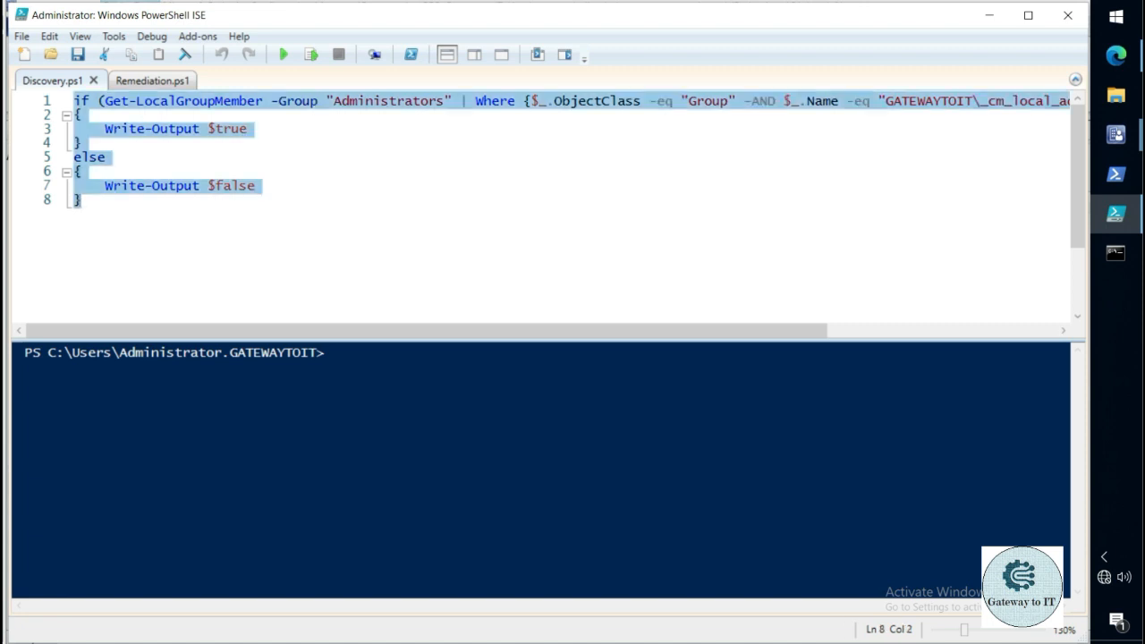
{"action": "key", "text": "ctrl+c"}
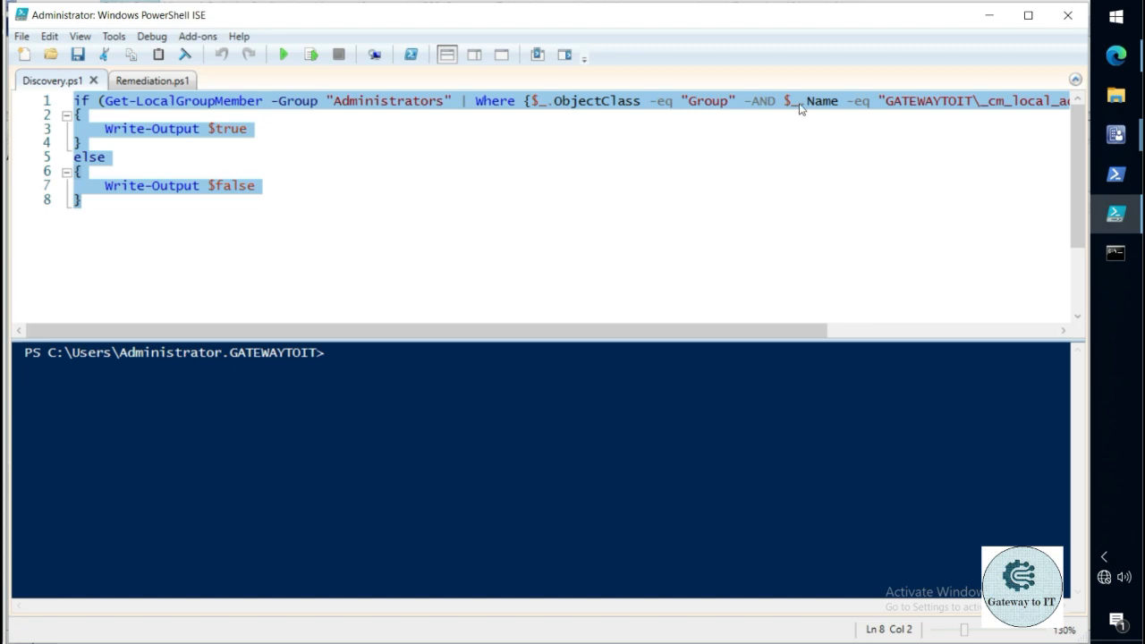
{"action": "left_click", "coordinate": [990, 15]}
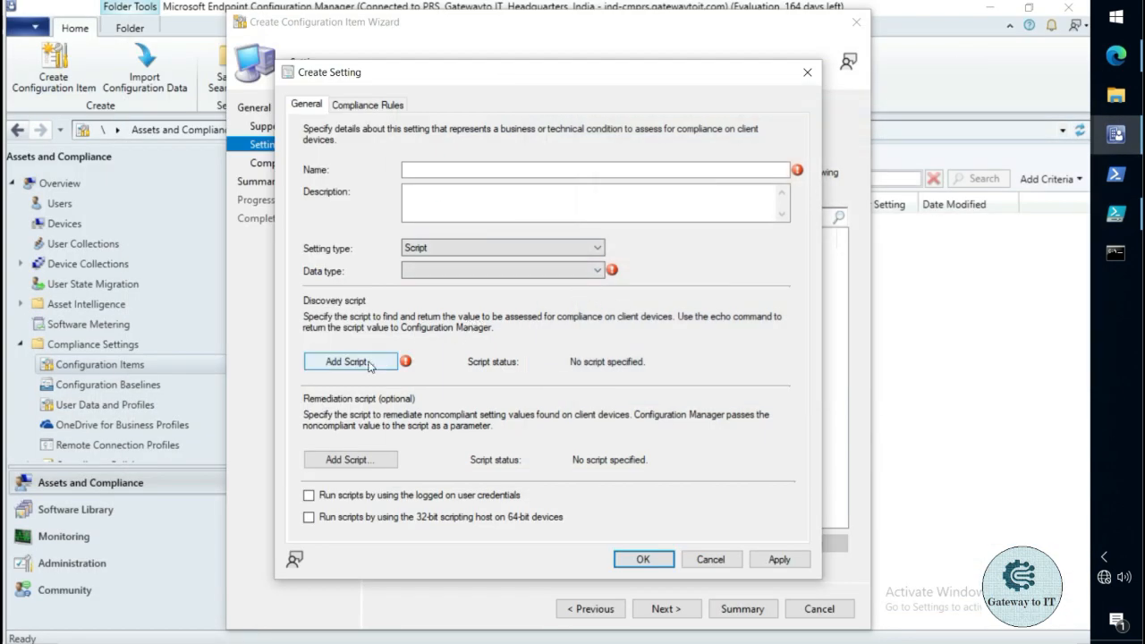
{"action": "left_click", "coordinate": [349, 361]}
{"action": "key", "text": "ctrl+v"}
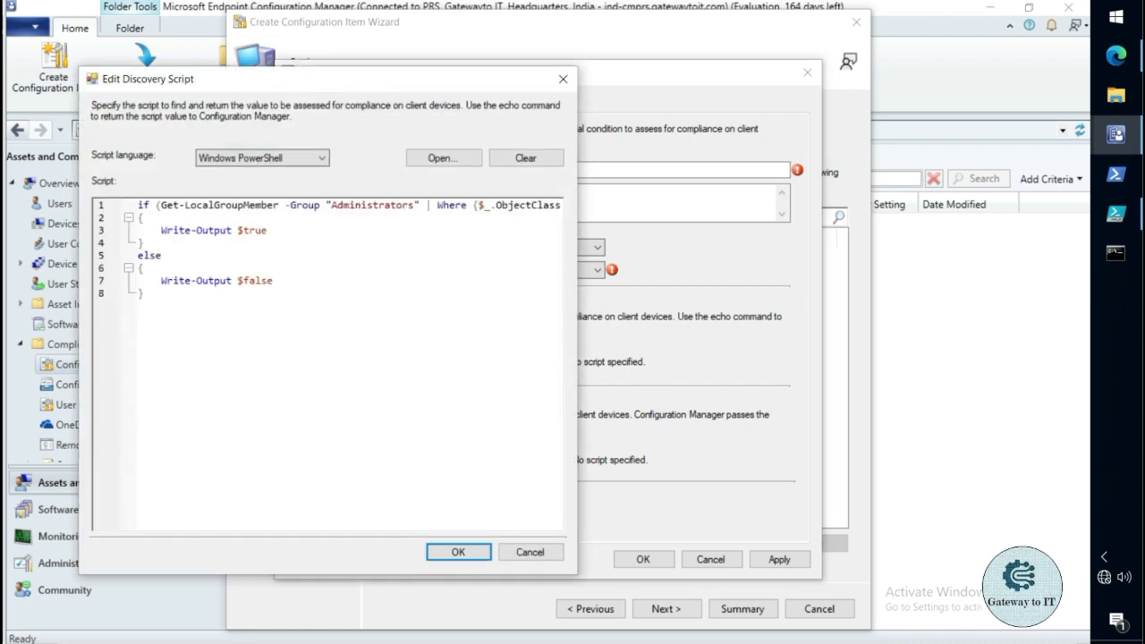
{"action": "left_click", "coordinate": [458, 551]}
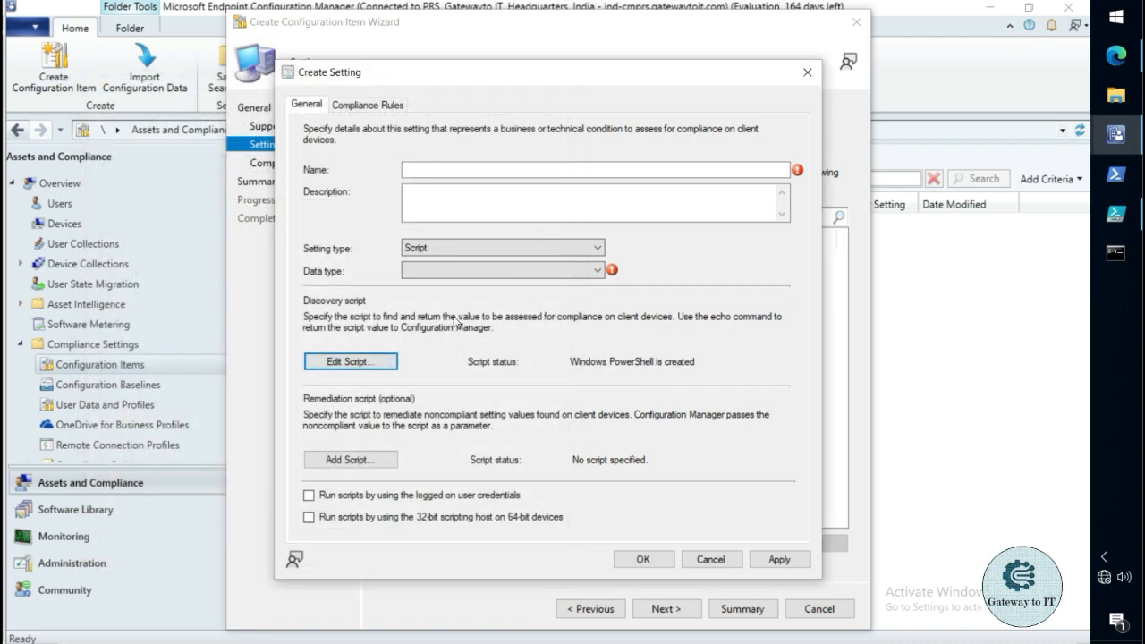
Set the setting's data type to Boolean and check the $true output in Discovery.ps1 in Windows PowerShell ISE
{"action": "left_click", "coordinate": [466, 277]}
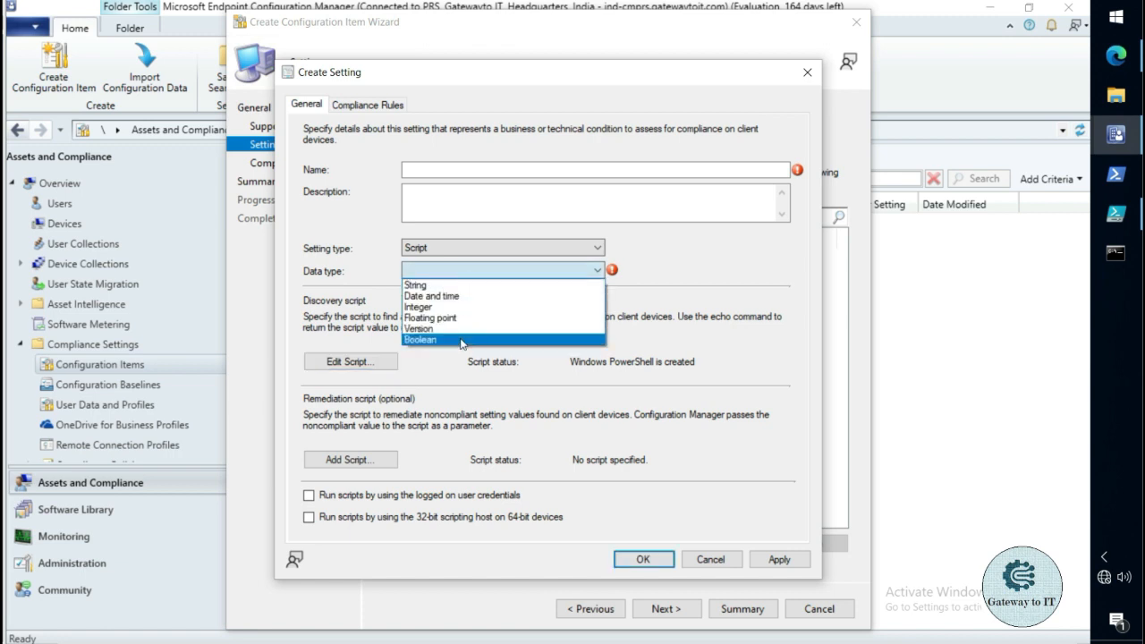
{"action": "left_click", "coordinate": [462, 340]}
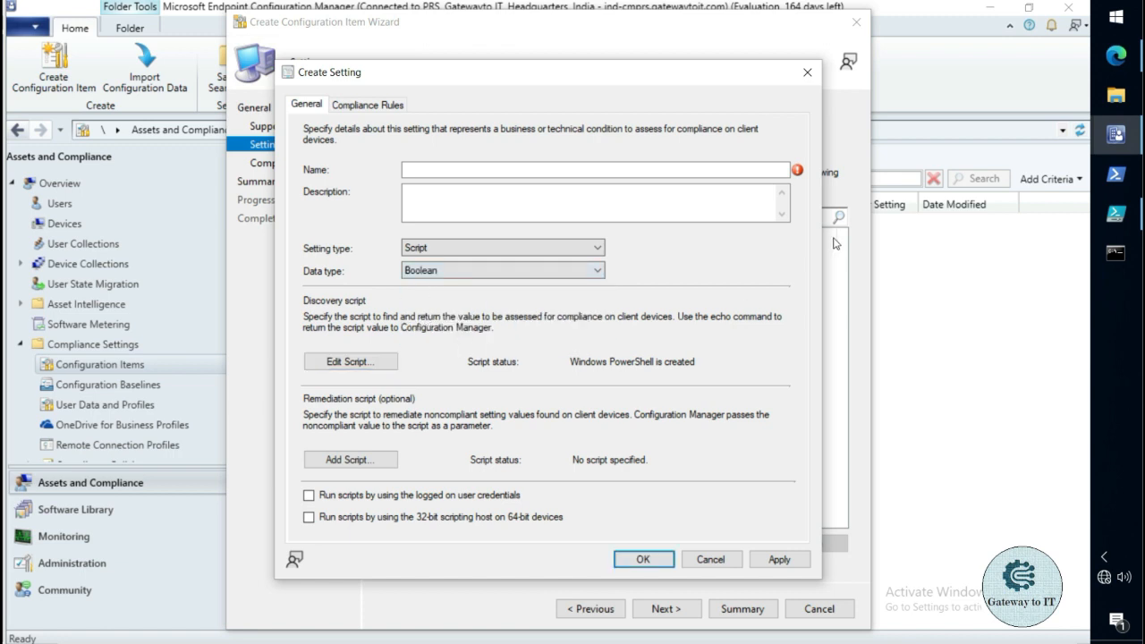
{"action": "left_click", "coordinate": [1115, 213]}
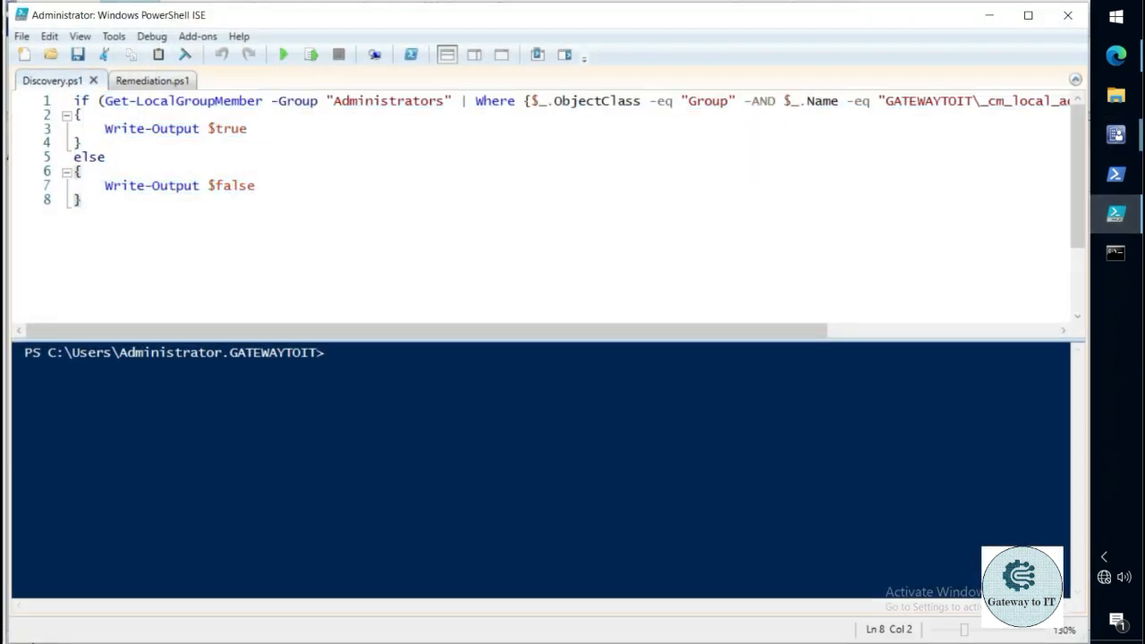
{"action": "left_click", "coordinate": [213, 129]}
{"action": "key", "text": "shift+End"}
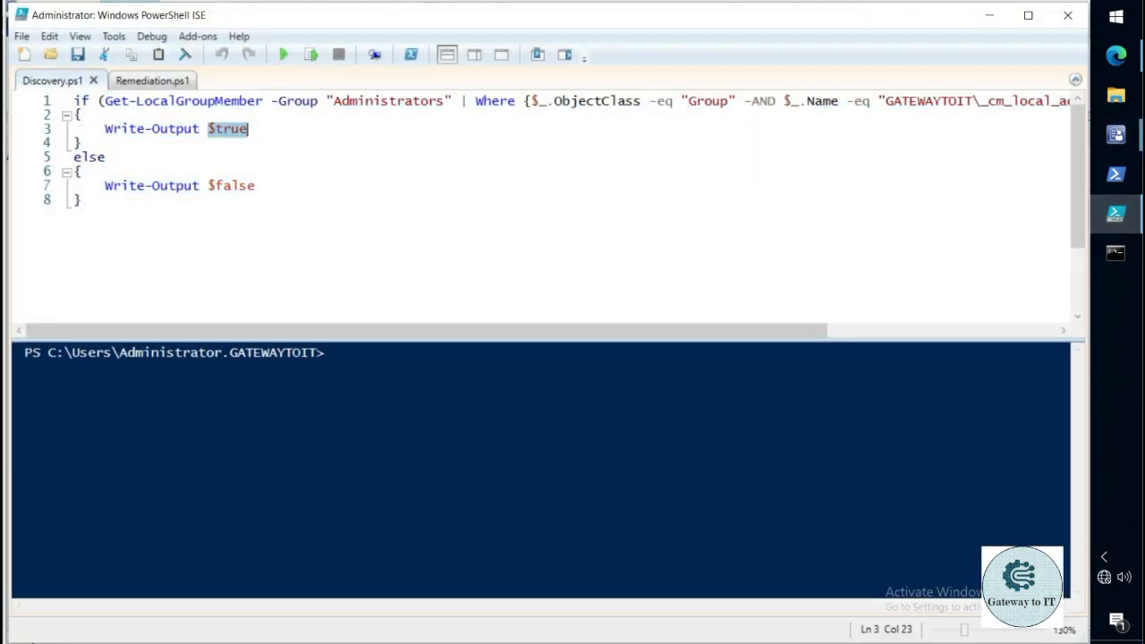
{"action": "left_click", "coordinate": [989, 15]}
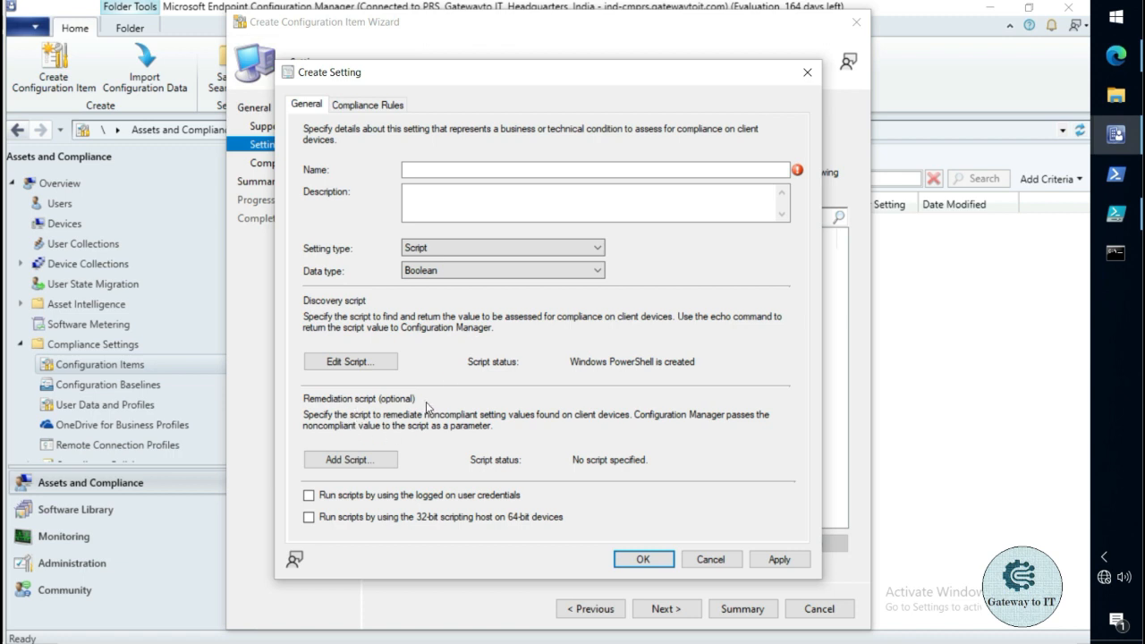
Copy the whole Add-LocalGroupMember command from Remediation.ps1 in Windows PowerShell ISE into the setting's remediation script in Configuration Manager
{"action": "left_click", "coordinate": [373, 463]}
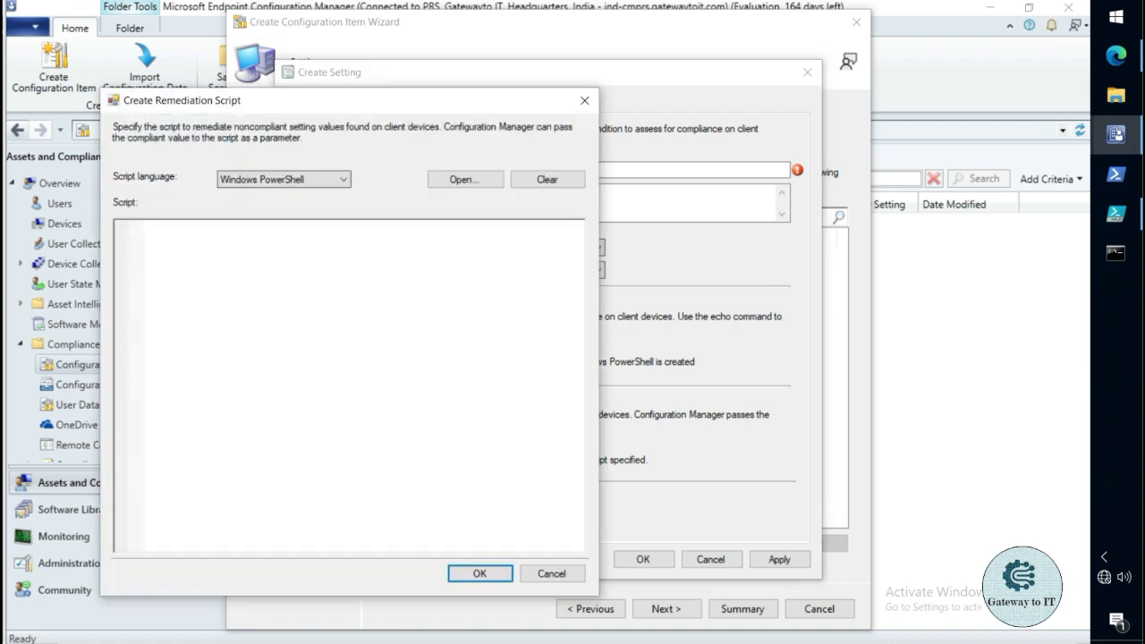
{"action": "left_click", "coordinate": [1116, 214]}
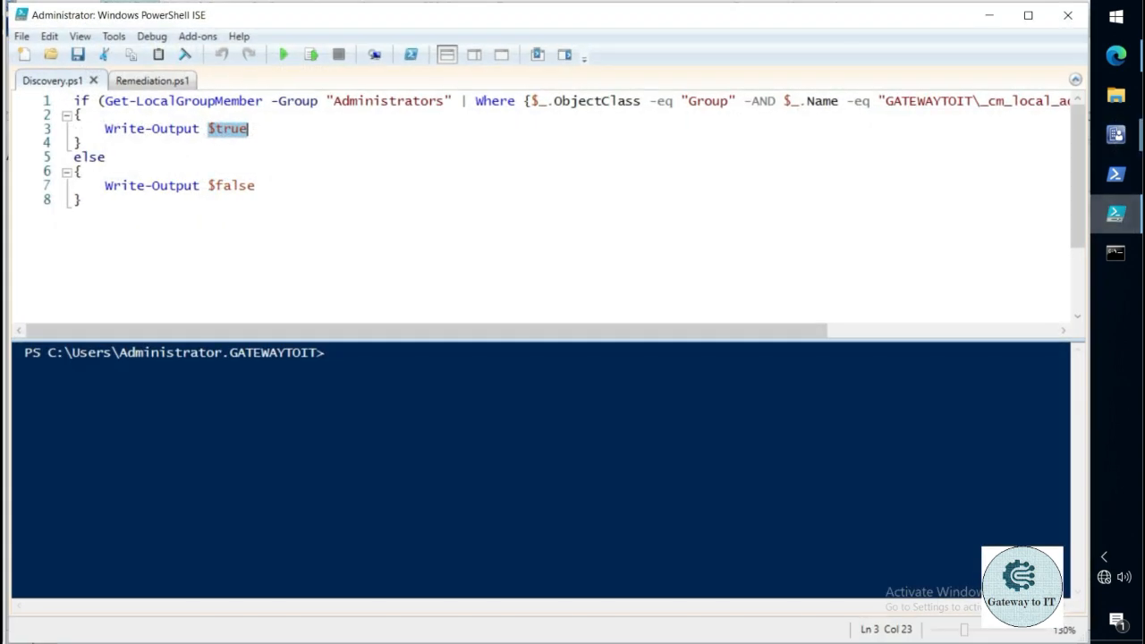
{"action": "left_click", "coordinate": [162, 82]}
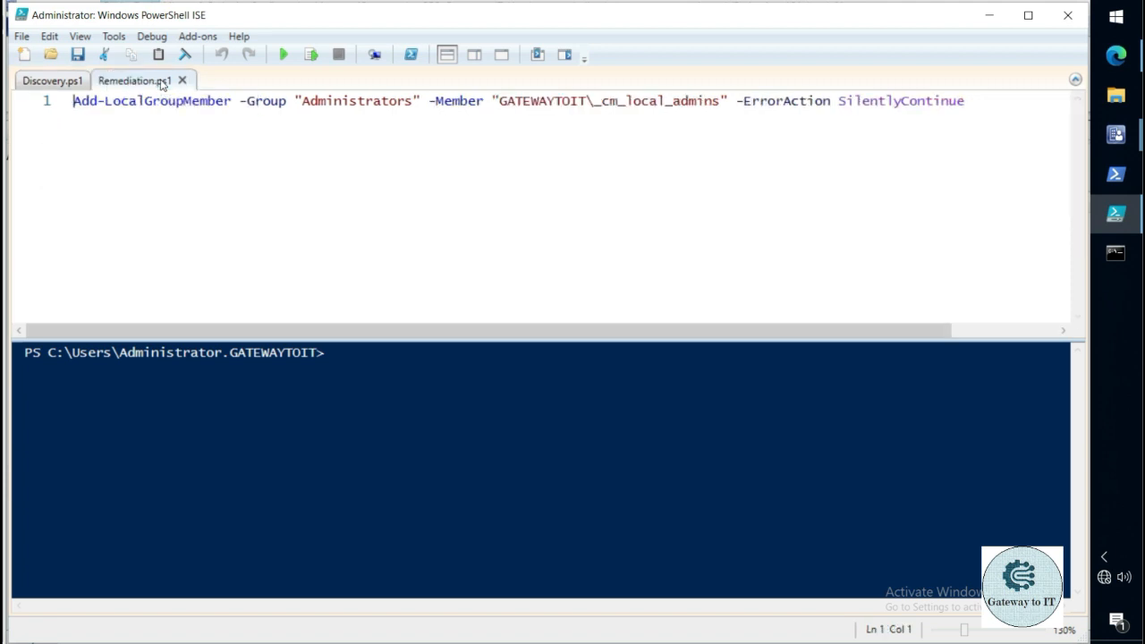
{"action": "left_click", "coordinate": [216, 101]}
{"action": "left_click_drag", "start_coordinate": [964, 100], "coordinate": [76, 110]}
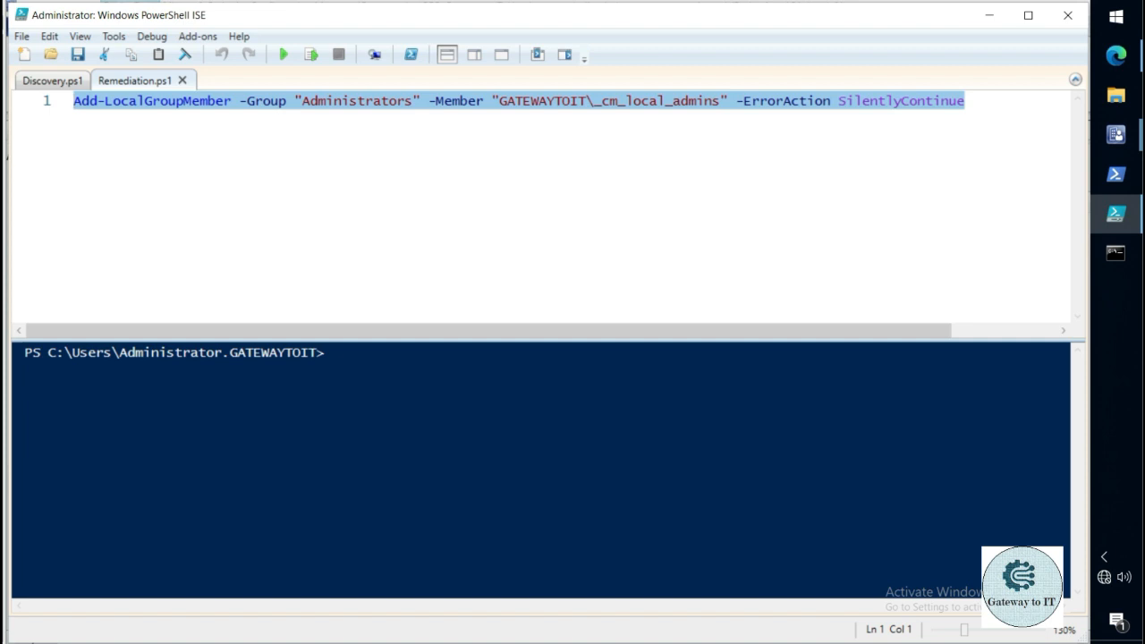
{"action": "left_click", "coordinate": [991, 18]}
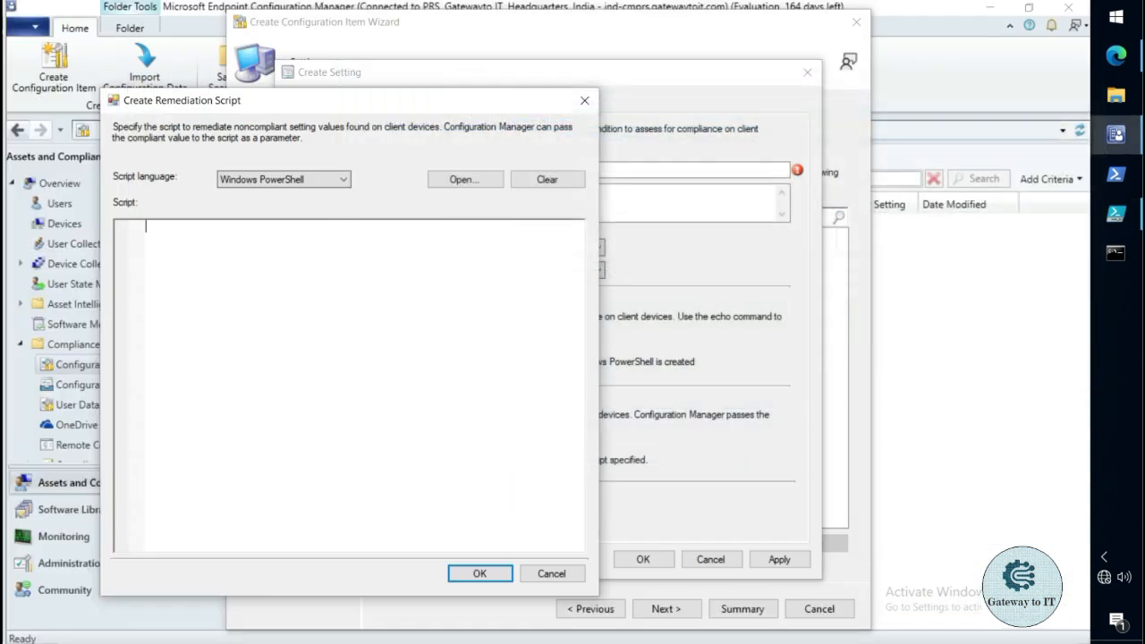
{"action": "key", "text": "ctrl+v"}
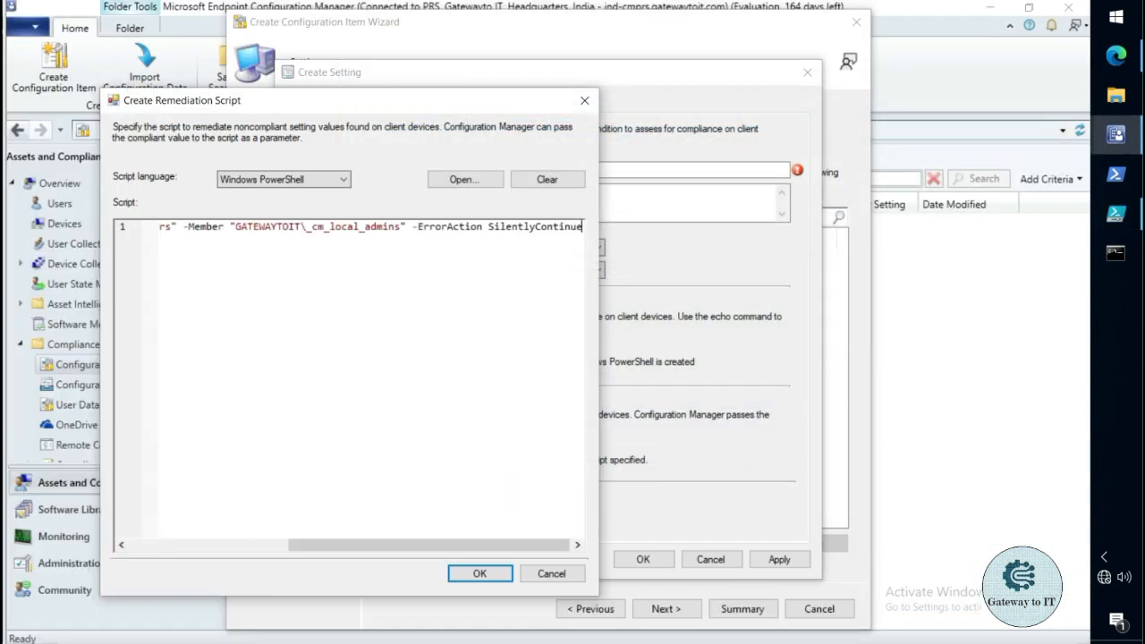
{"action": "left_click", "coordinate": [480, 574]}
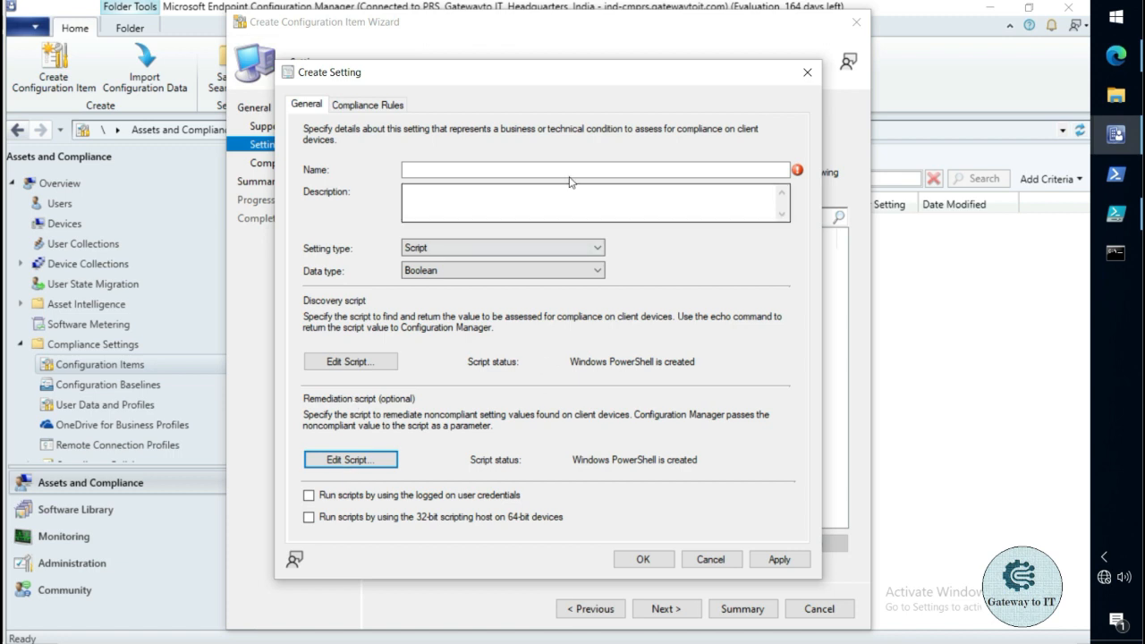
Name the setting "CI - Add User_Group To Local Administrators Group" and save it to the configuration item
{"action": "mouse_move", "coordinate": [1120, 208]}
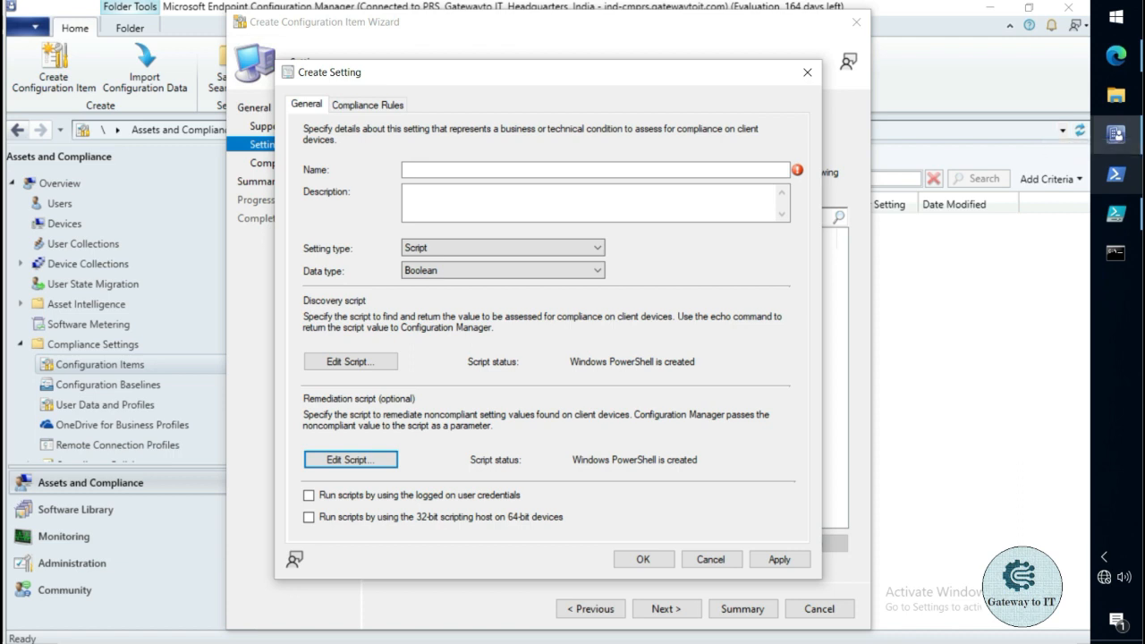
{"action": "left_click", "coordinate": [590, 170]}
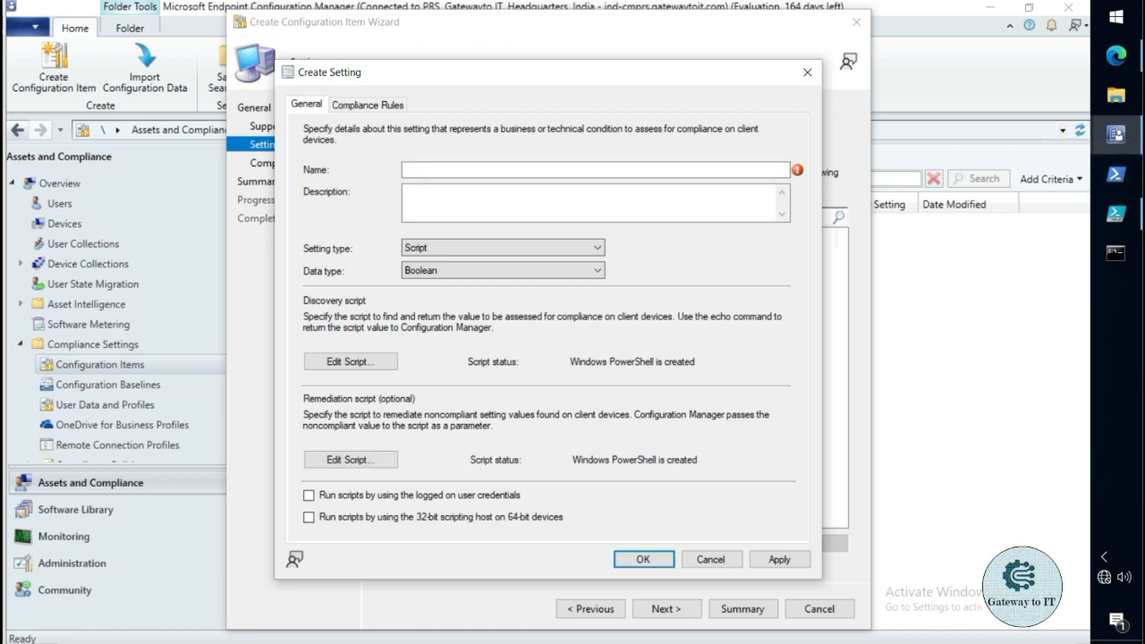
{"action": "type", "text": "CI - "}
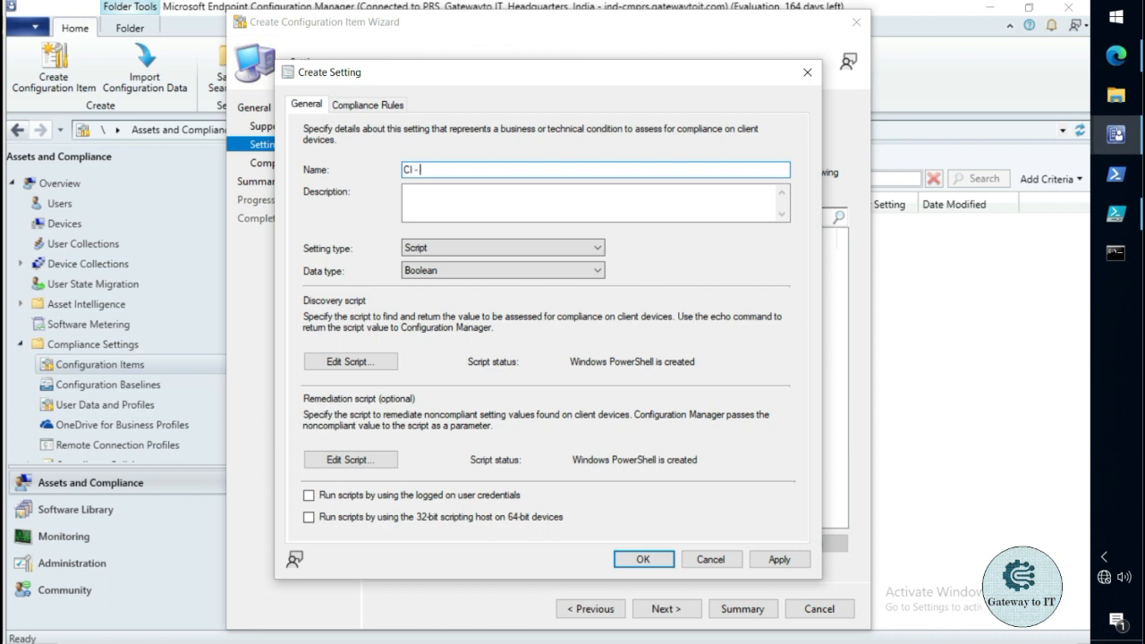
{"action": "type", "text": "Add User_Group To Loca"}
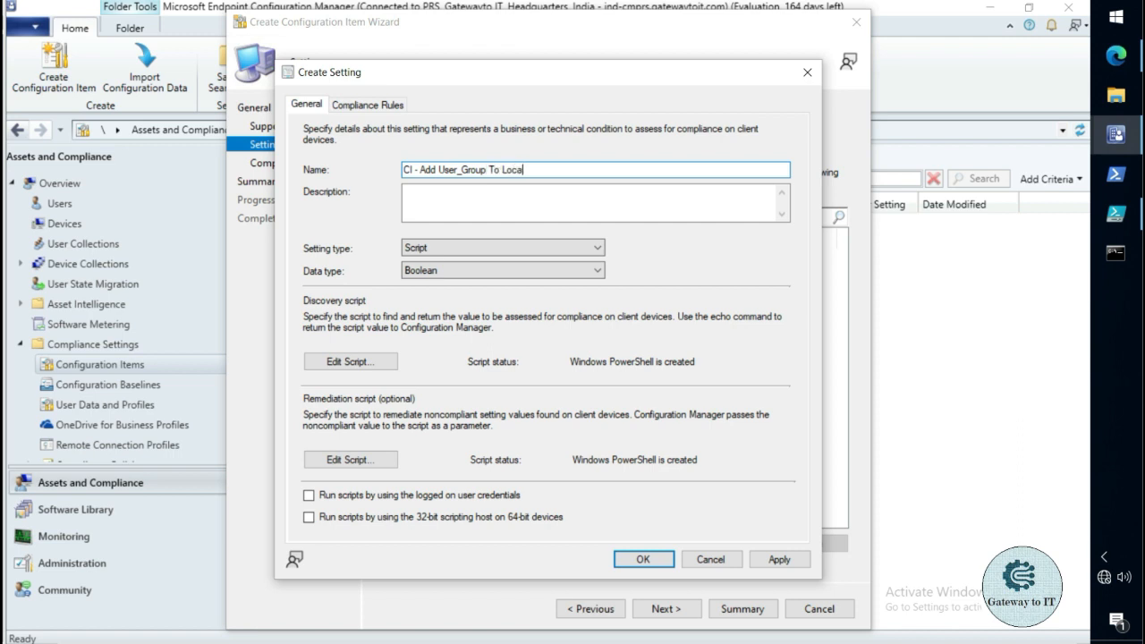
{"action": "type", "text": "l Administrators Group"}
{"action": "left_click", "coordinate": [777, 561]}
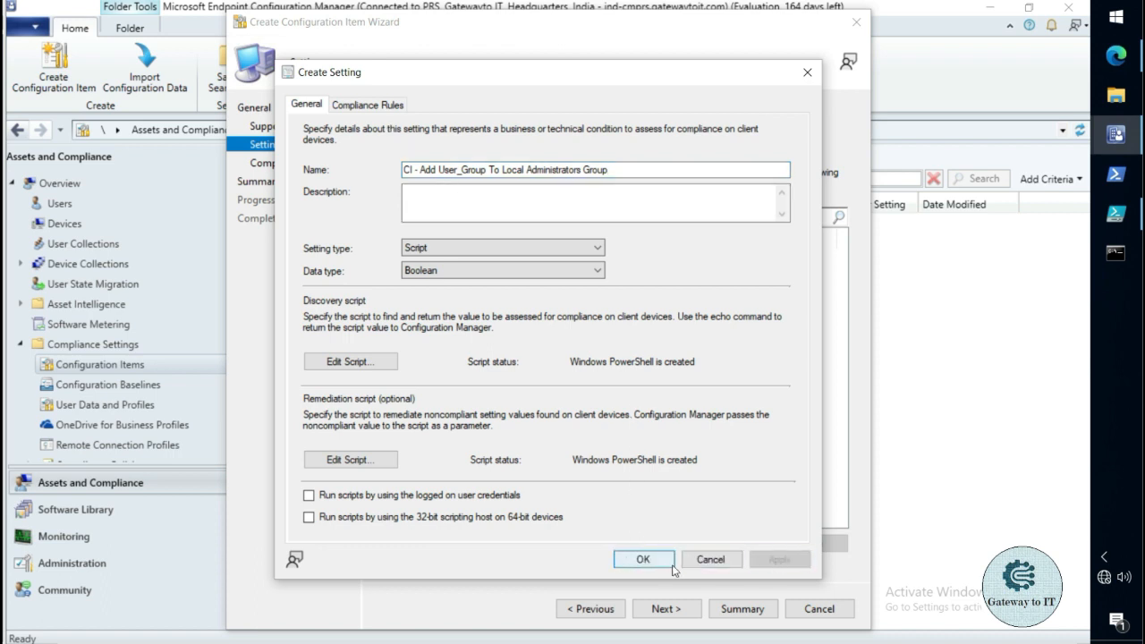
{"action": "left_click", "coordinate": [664, 561]}
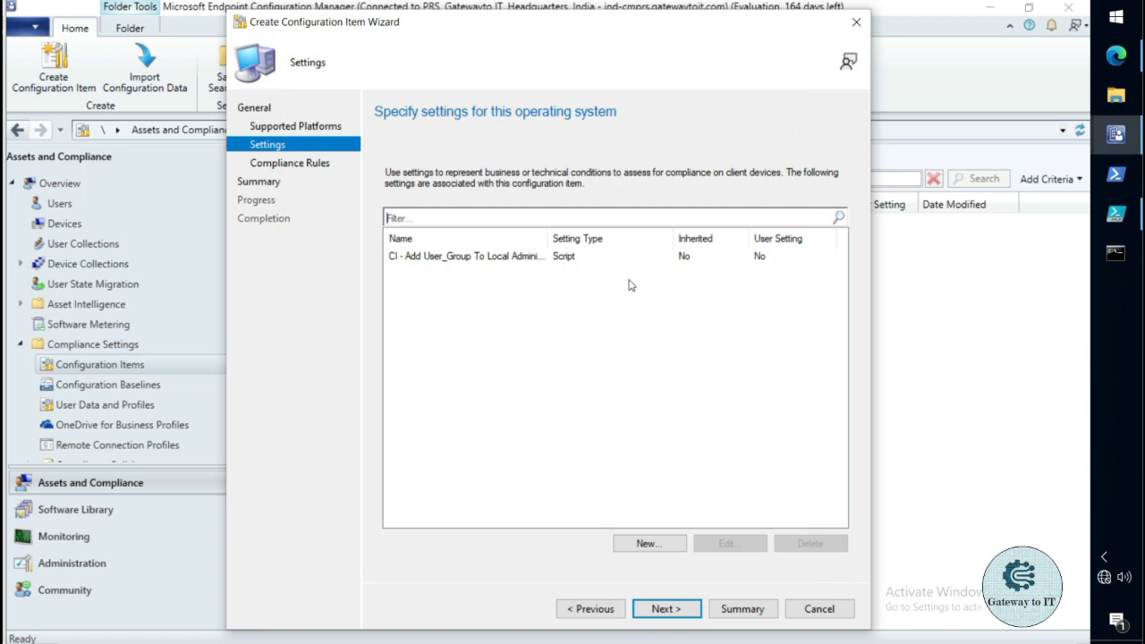
Add a compliance rule named IsCompliant and base it on the Add User To Local Administrators Group item's script setting
{"action": "left_click", "coordinate": [665, 609]}
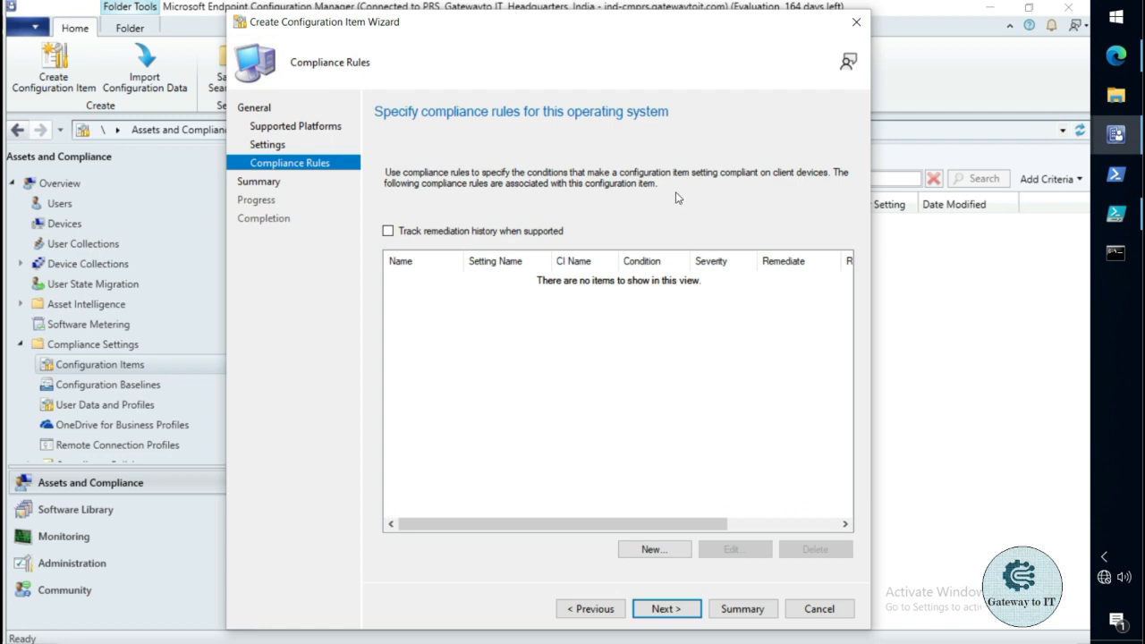
{"action": "left_click", "coordinate": [654, 549]}
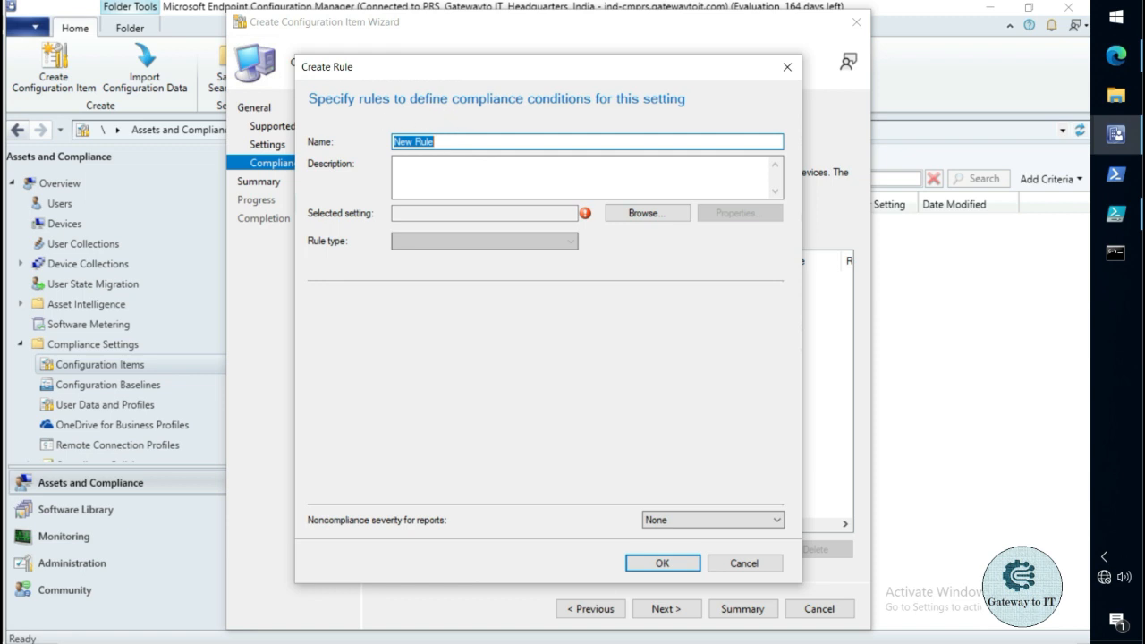
{"action": "left_click", "coordinate": [446, 142]}
{"action": "left_click_drag", "start_coordinate": [435, 143], "coordinate": [383, 143]}
{"action": "type", "text": "IsCompliant"}
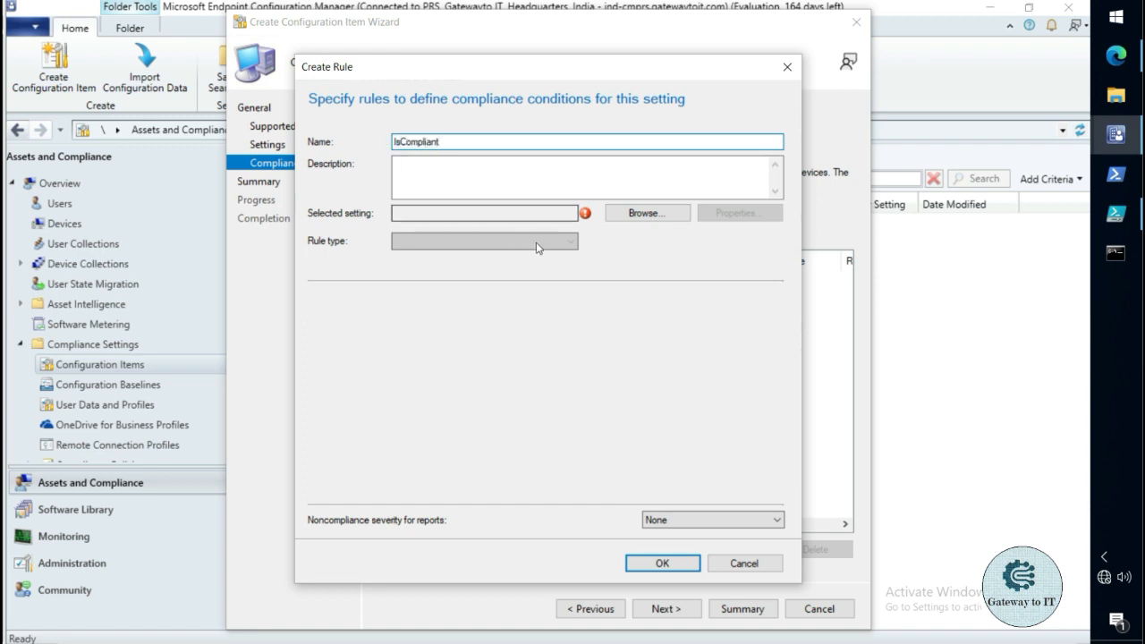
{"action": "left_click", "coordinate": [646, 215]}
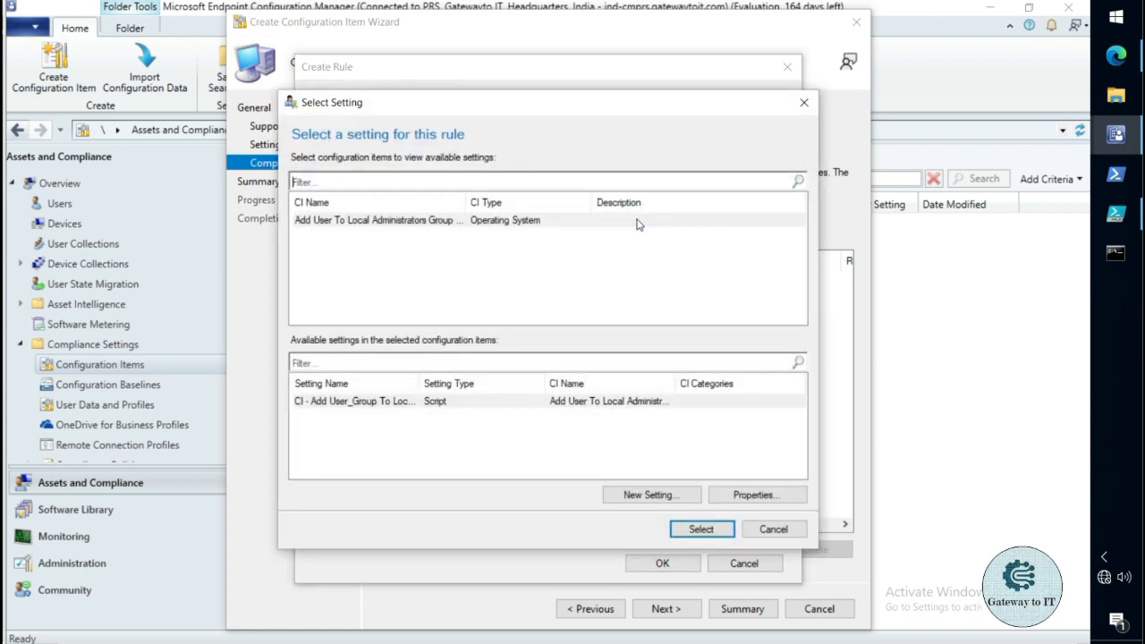
{"action": "left_click", "coordinate": [472, 224]}
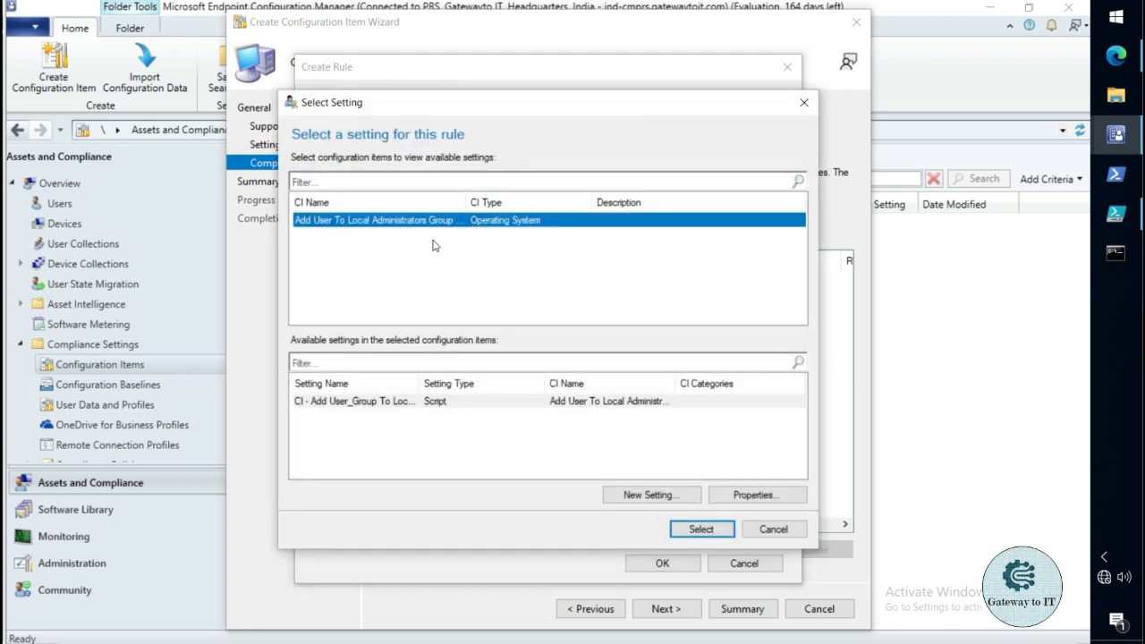
{"action": "left_click", "coordinate": [699, 528]}
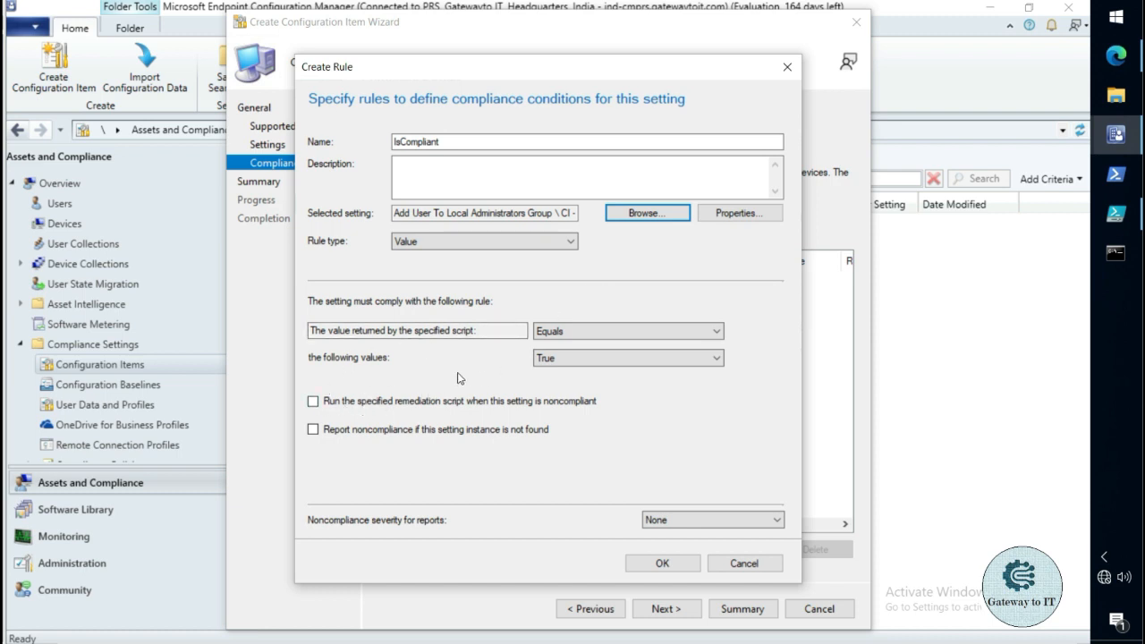
Make the rule run the remediation script when noncompliant and report noncompliance if the setting instance is not found, and save the rule
{"action": "left_click", "coordinate": [314, 403]}
{"action": "left_click", "coordinate": [314, 403]}
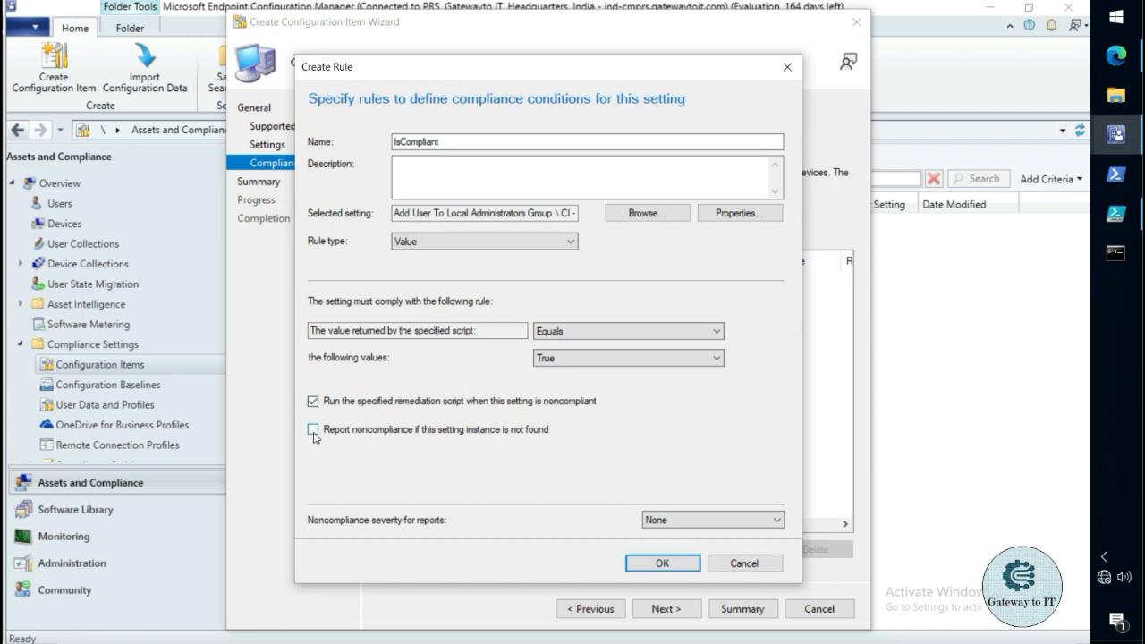
{"action": "left_click", "coordinate": [438, 428]}
{"action": "left_click", "coordinate": [628, 564]}
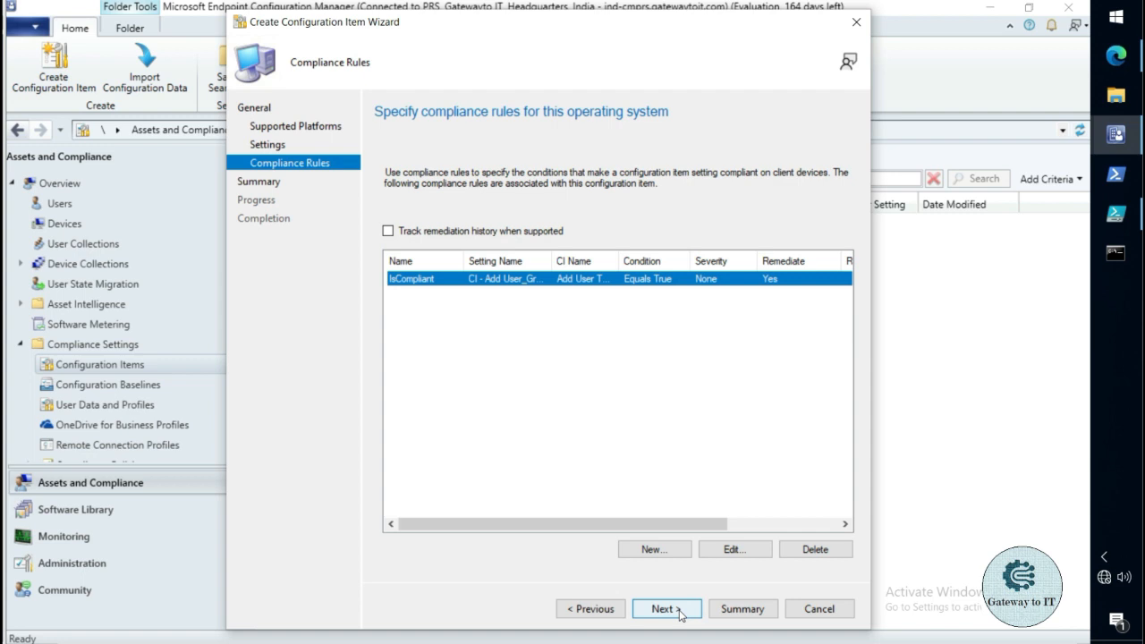
Finish creating the configuration item and widen the Name column in the Configuration Items list to fit its full name
{"action": "left_click", "coordinate": [664, 608]}
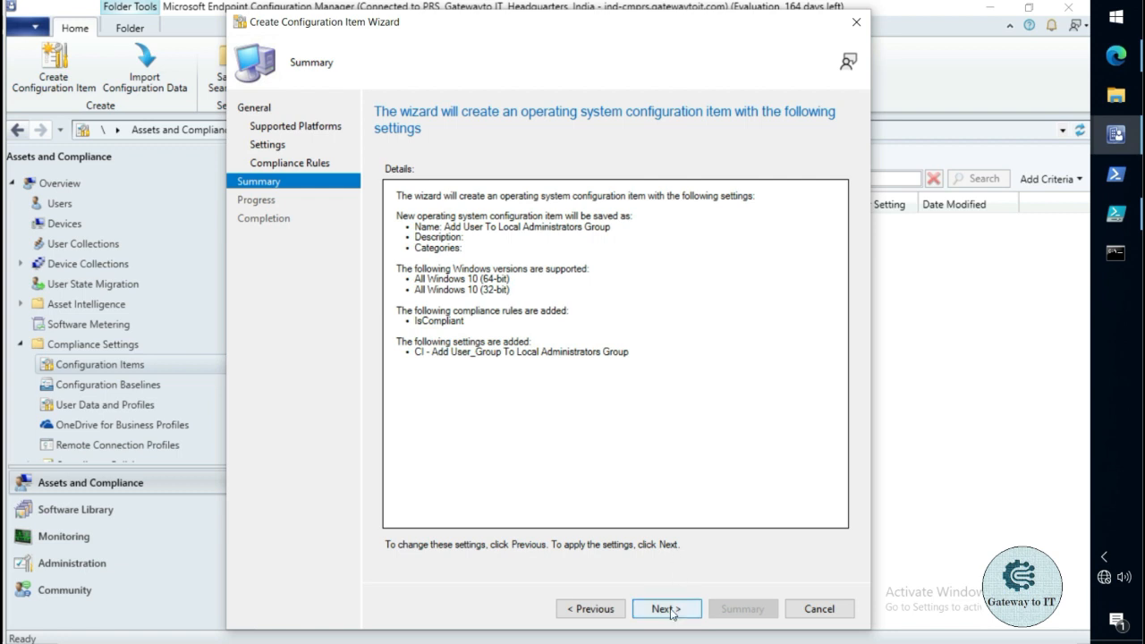
{"action": "left_click", "coordinate": [667, 609]}
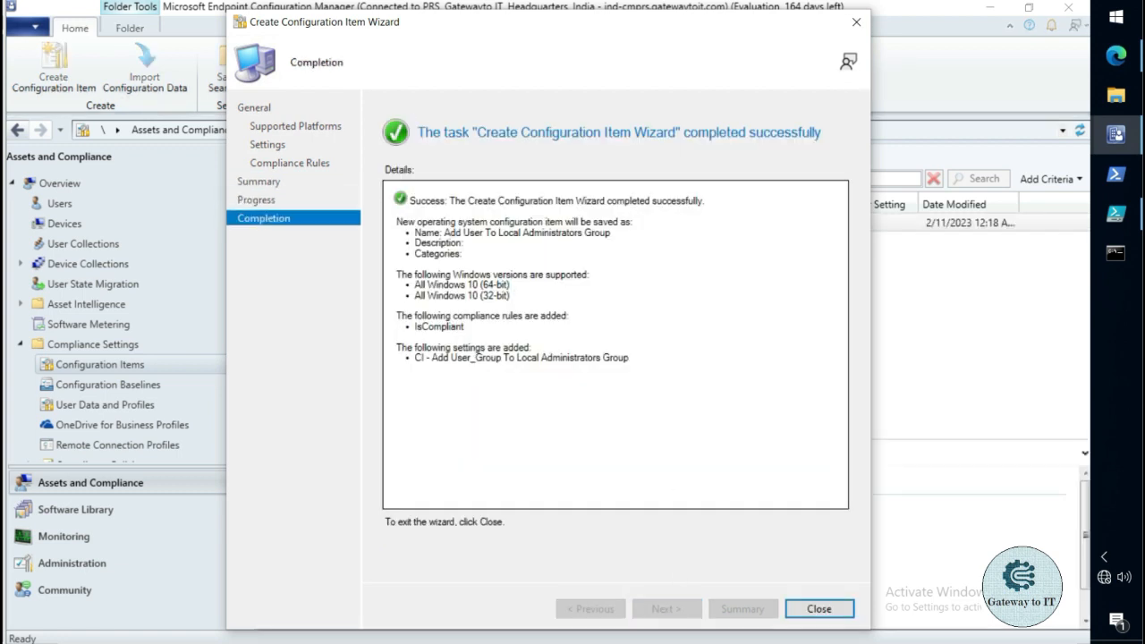
{"action": "left_click", "coordinate": [825, 612]}
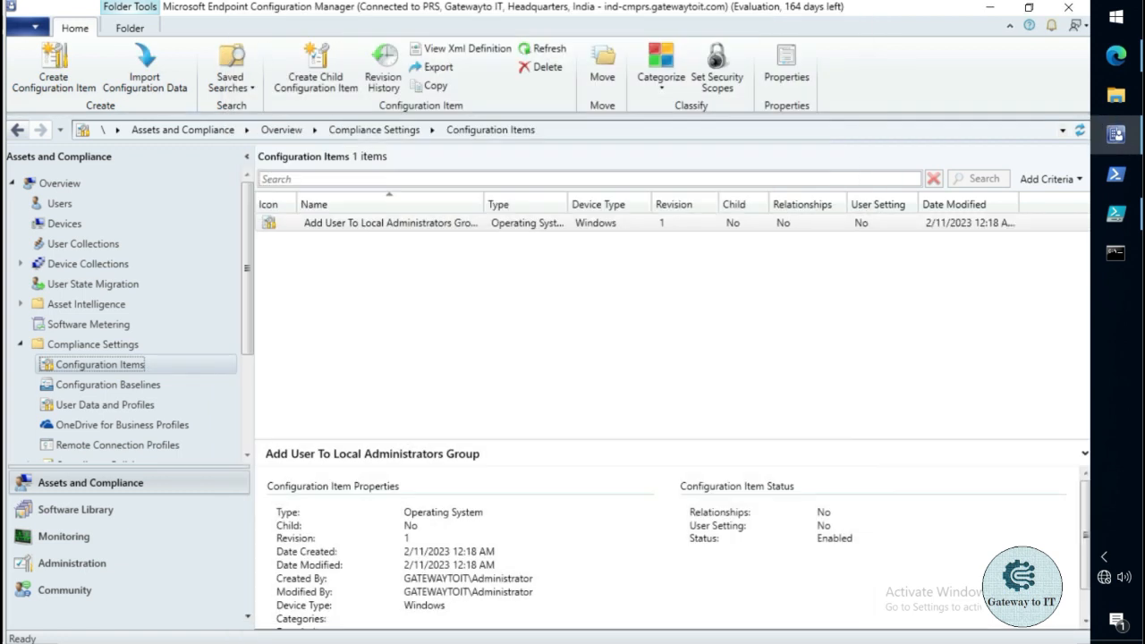
{"action": "left_click", "coordinate": [490, 227]}
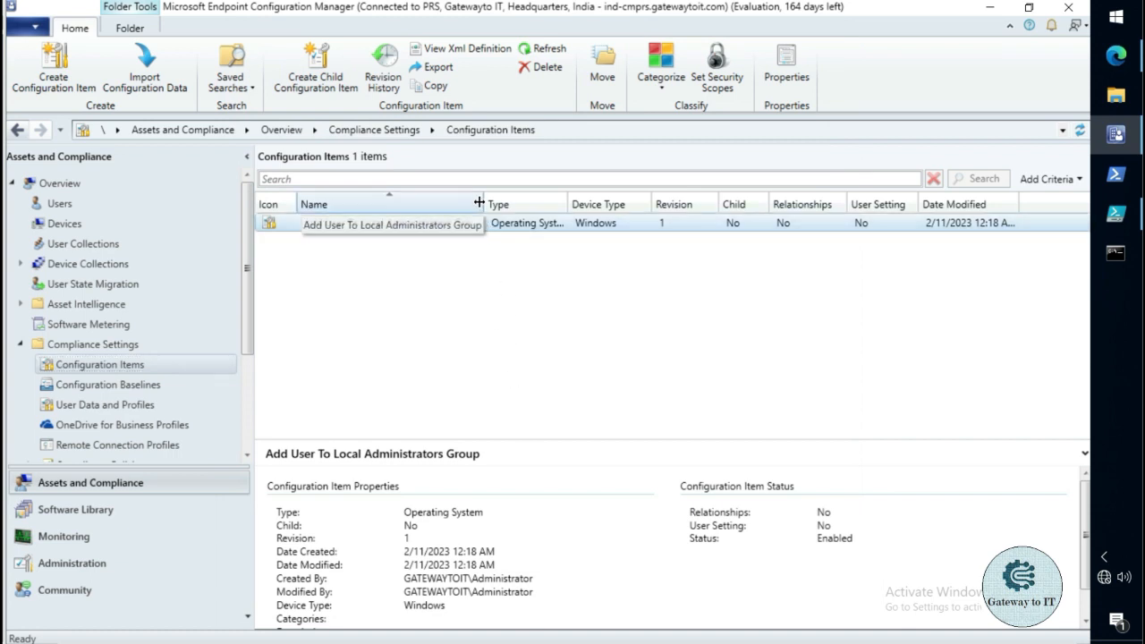
{"action": "mouse_move", "coordinate": [484, 202]}
{"action": "left_mouse_down"}
{"action": "mouse_move", "coordinate": [551, 200]}
{"action": "mouse_move", "coordinate": [504, 200]}
{"action": "left_mouse_up"}
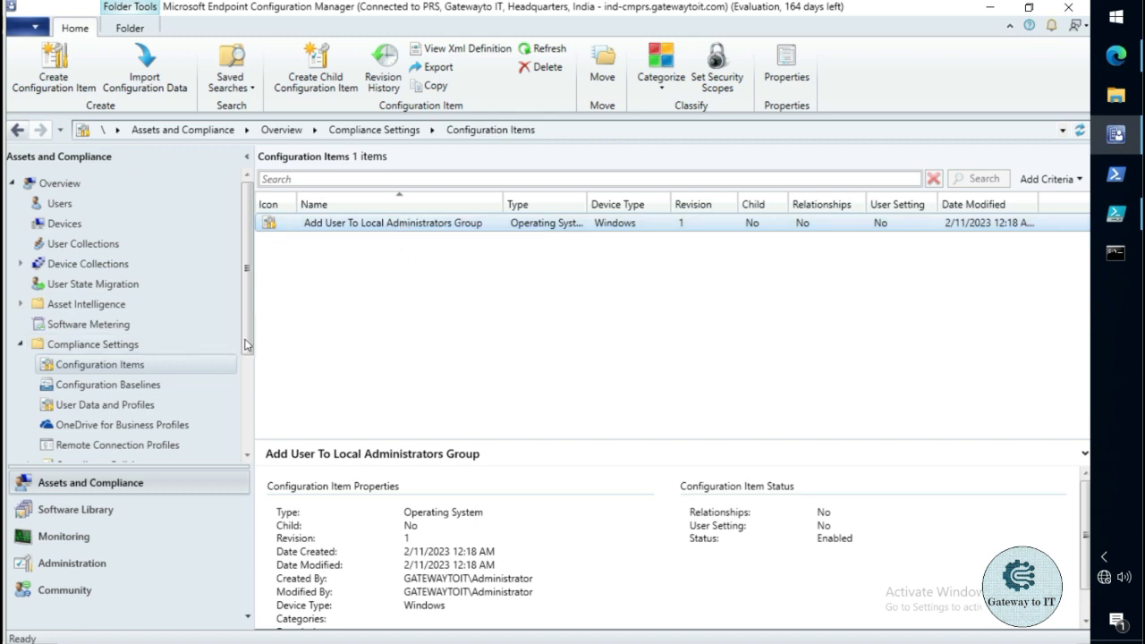
Start a new configuration baseline and name it "Add Users/Group To Local Administrators Group"
{"action": "left_click", "coordinate": [138, 388]}
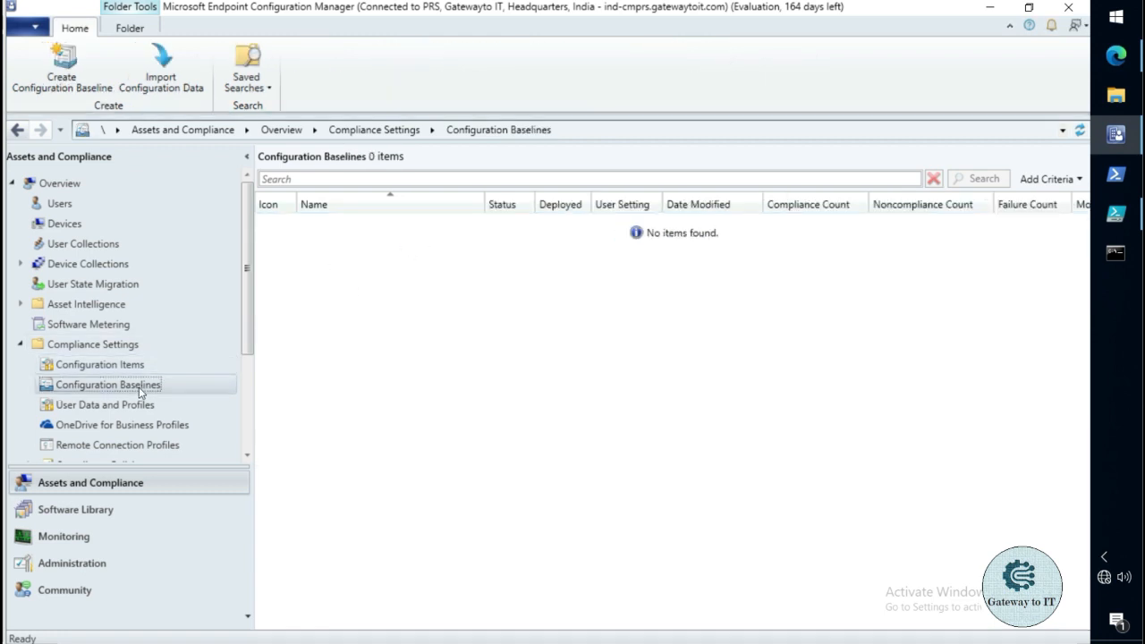
{"action": "right_click", "coordinate": [140, 392]}
{"action": "left_click", "coordinate": [189, 408]}
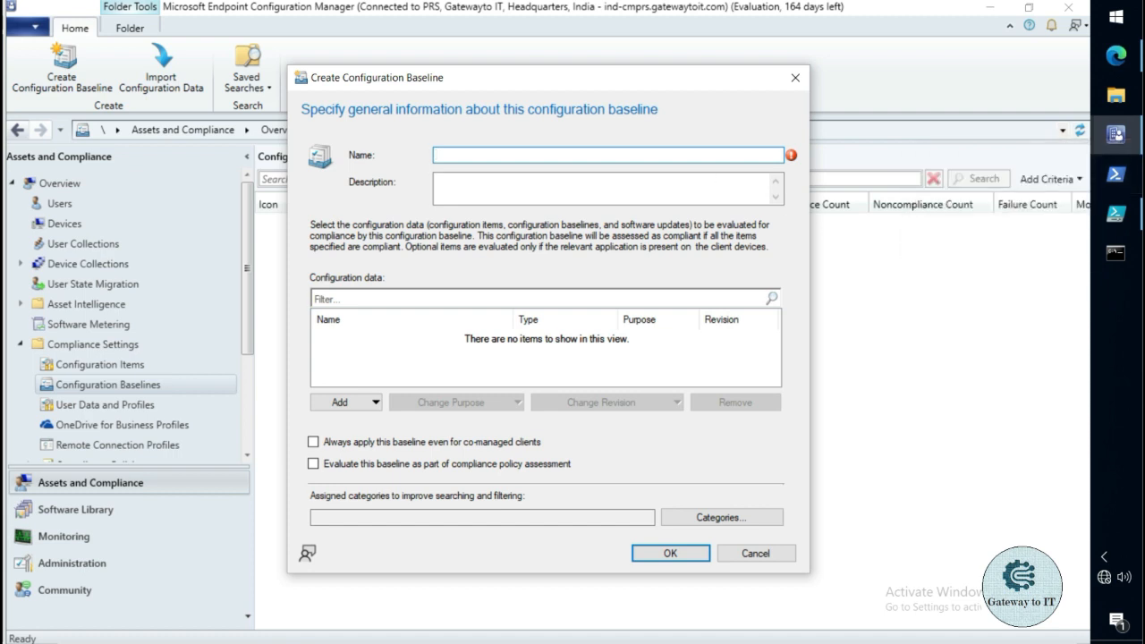
{"action": "type", "text": "Add Users/Group To"}
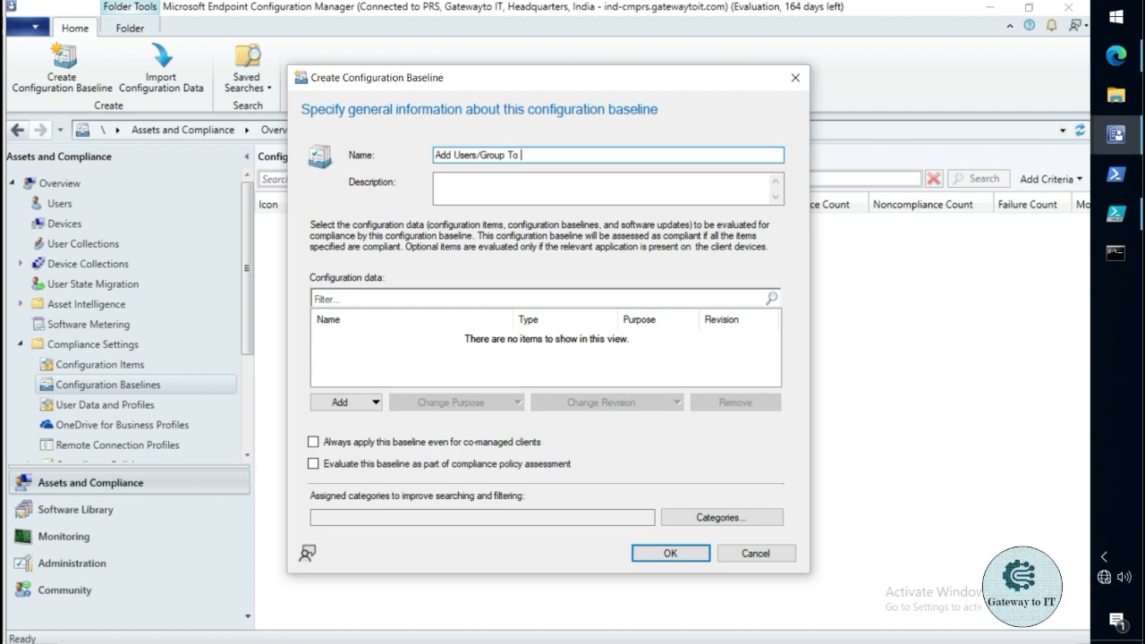
{"action": "type", "text": " Local Administrators Group"}
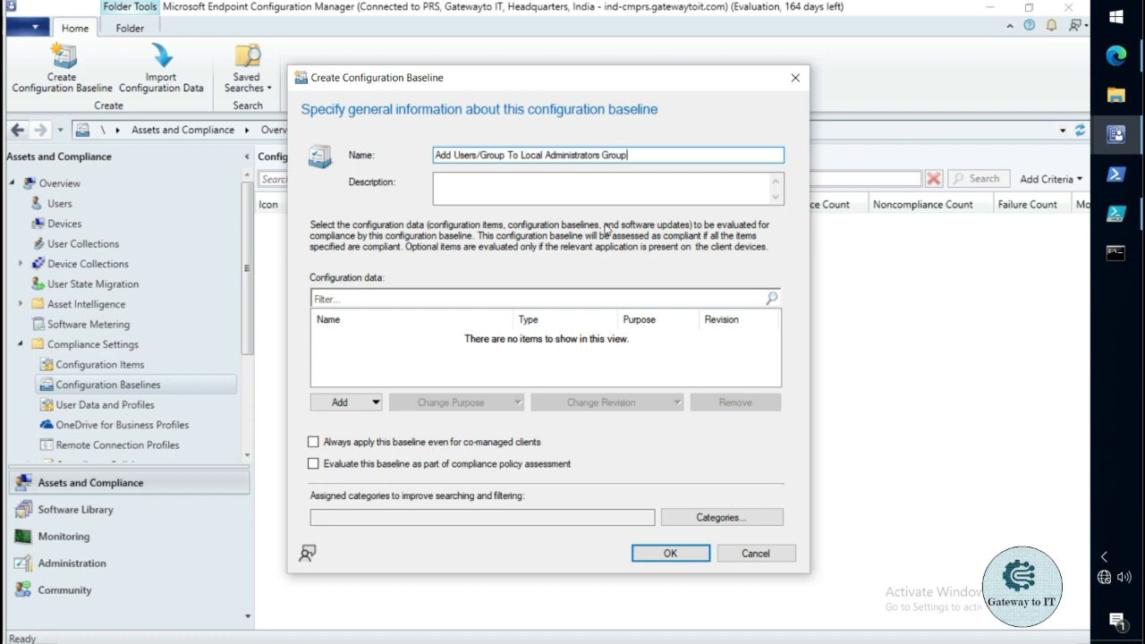
Add the Add User To Local Administrators Group configuration item to the baseline and always apply the baseline even for co-managed clients
{"action": "left_click", "coordinate": [375, 402]}
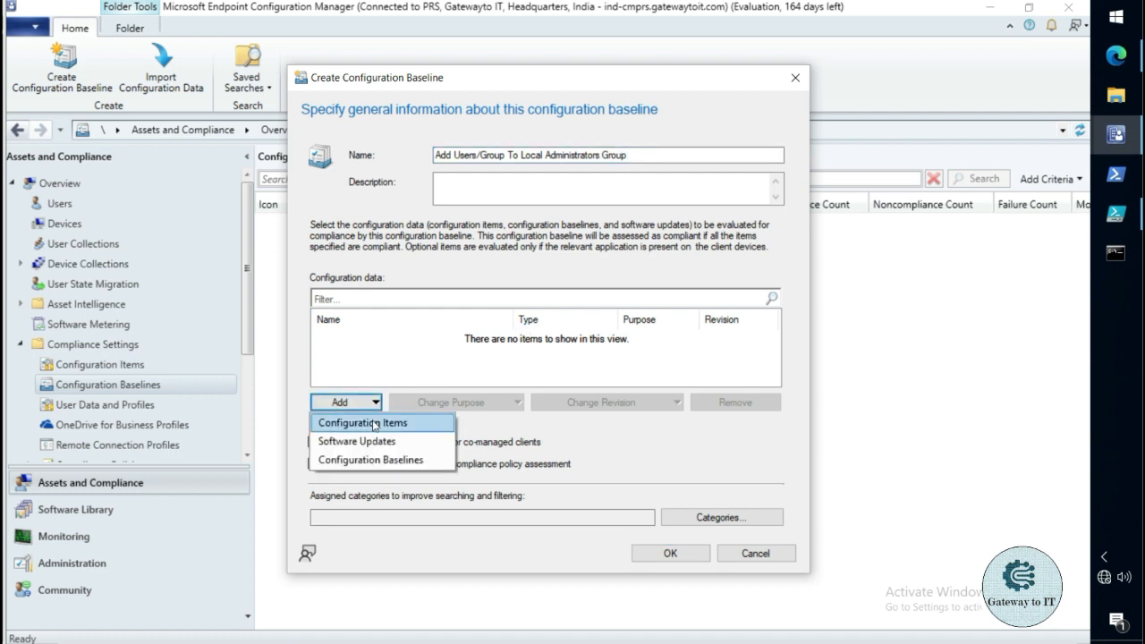
{"action": "left_click", "coordinate": [374, 424]}
{"action": "left_click", "coordinate": [401, 216]}
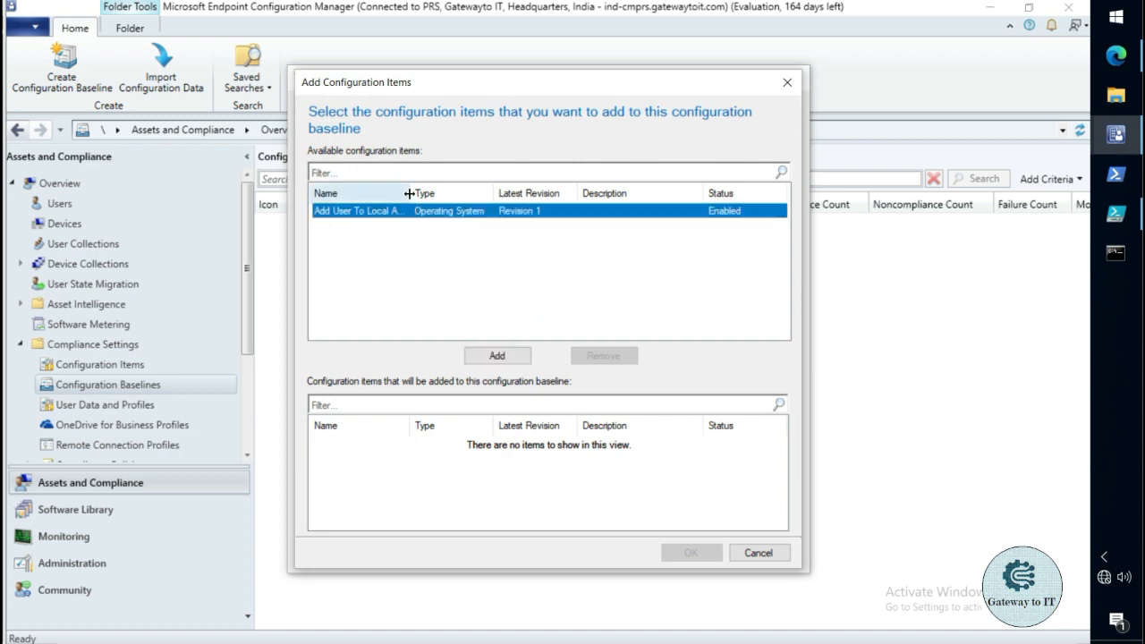
{"action": "left_click_drag", "start_coordinate": [408, 193], "coordinate": [502, 193]}
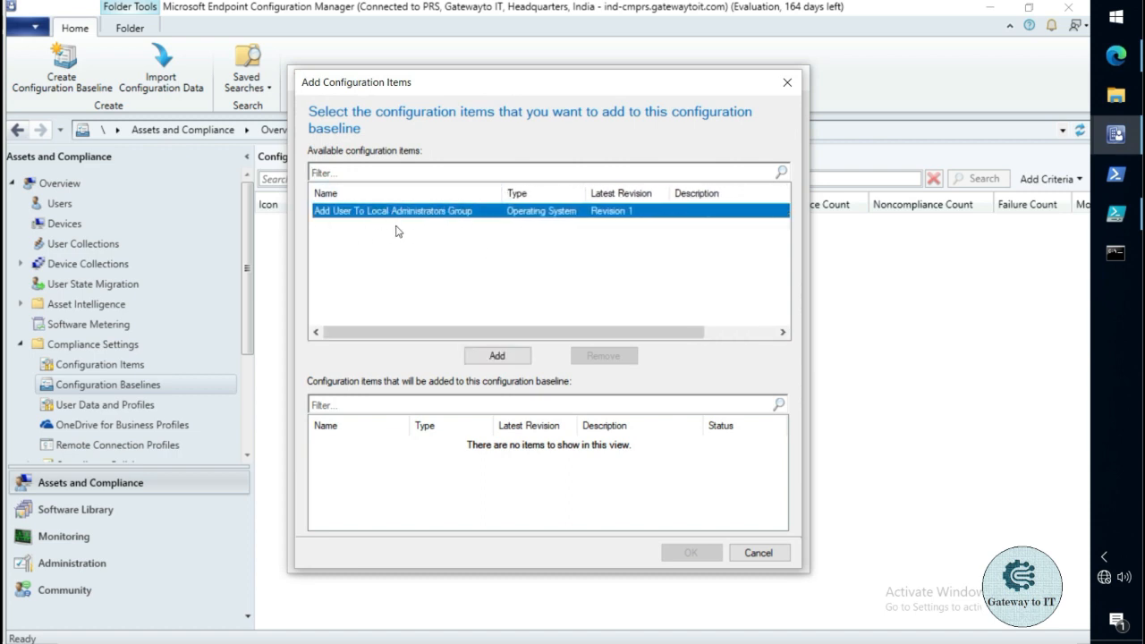
{"action": "left_click", "coordinate": [493, 356]}
{"action": "left_click", "coordinate": [688, 555]}
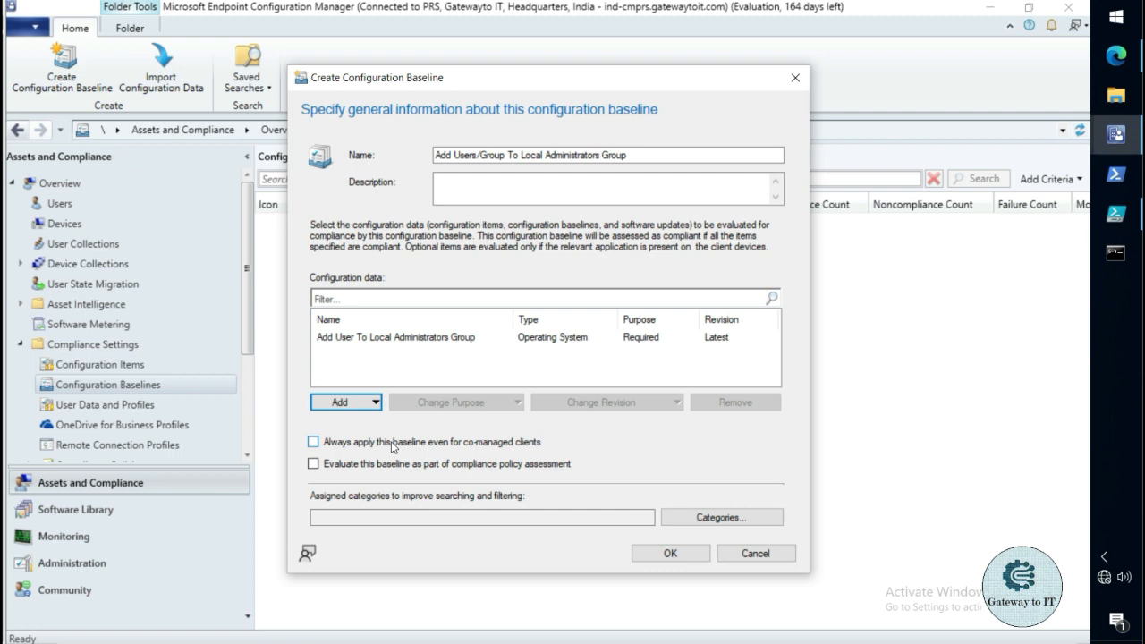
{"action": "left_click", "coordinate": [392, 448]}
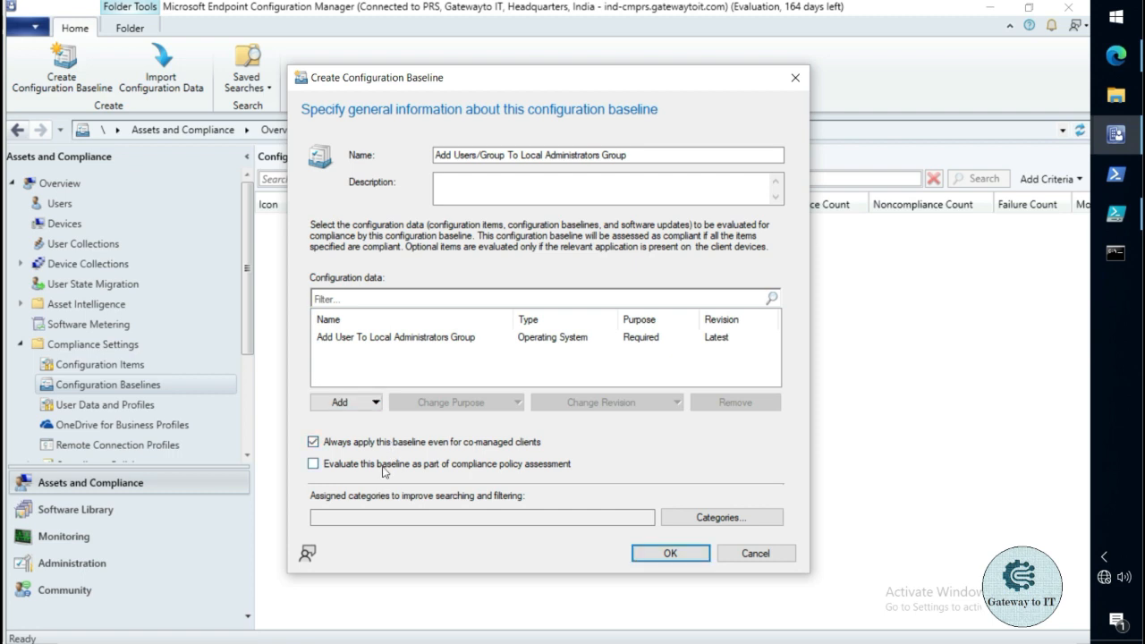
Finish creating the baseline with evaluation as part of compliance policy assessment, and widen the Name column in the Configuration Baselines list
{"action": "left_click", "coordinate": [385, 465]}
{"action": "left_click", "coordinate": [658, 553]}
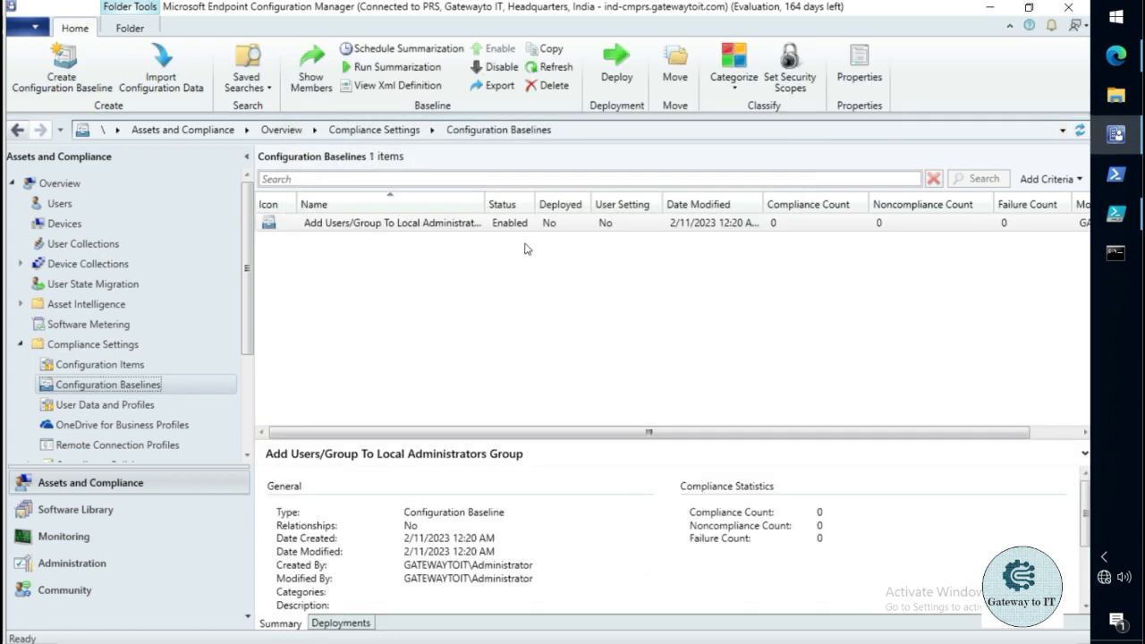
{"action": "left_click_drag", "start_coordinate": [491, 204], "coordinate": [538, 204]}
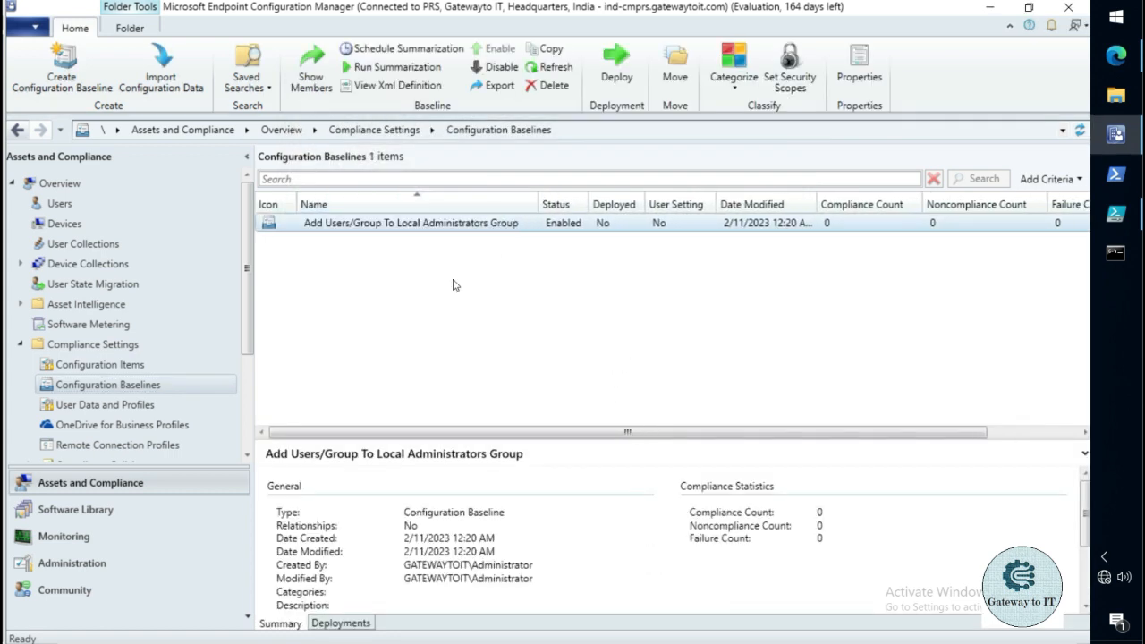
Start deploying the baseline with noncompliant rules remediated when supported, and allow remediation outside the maintenance window
{"action": "right_click", "coordinate": [465, 228]}
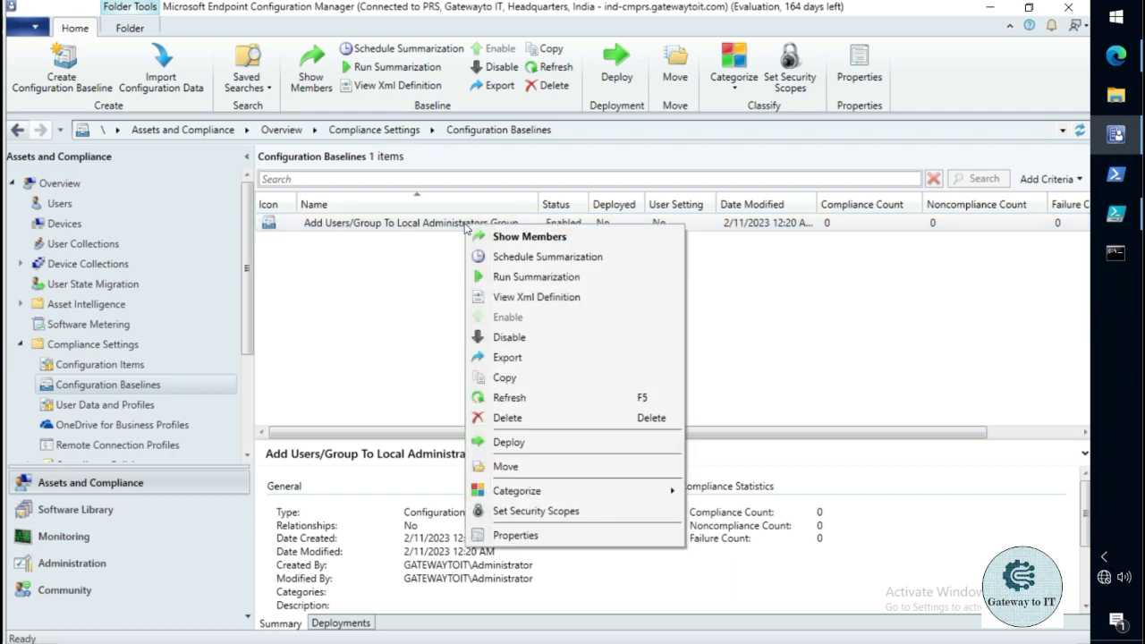
{"action": "left_click", "coordinate": [527, 442]}
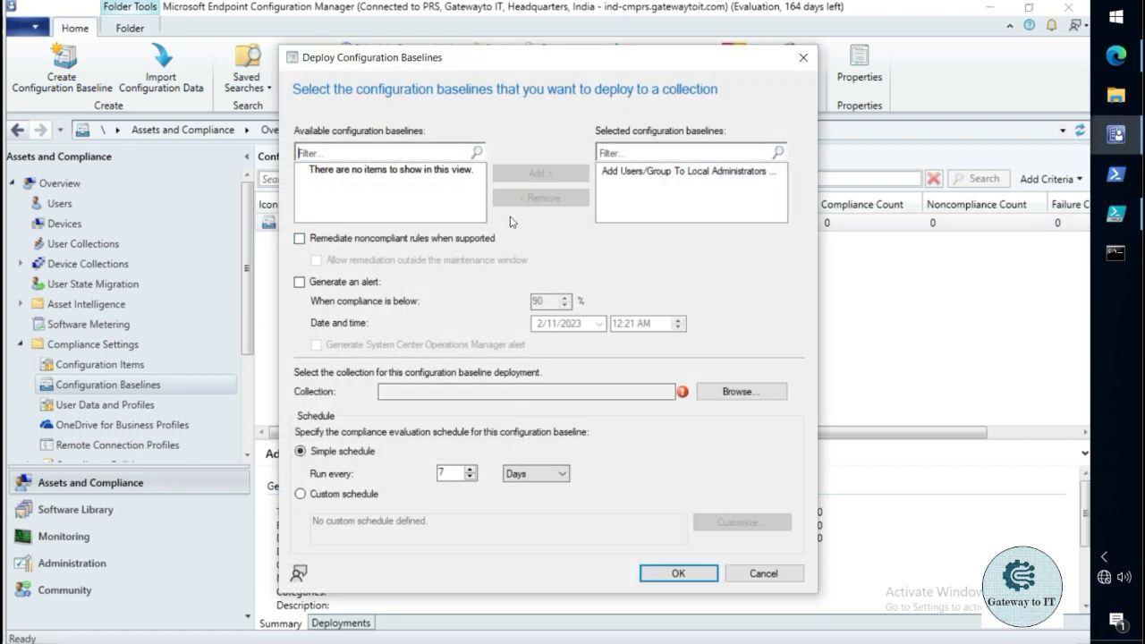
{"action": "left_click", "coordinate": [619, 172]}
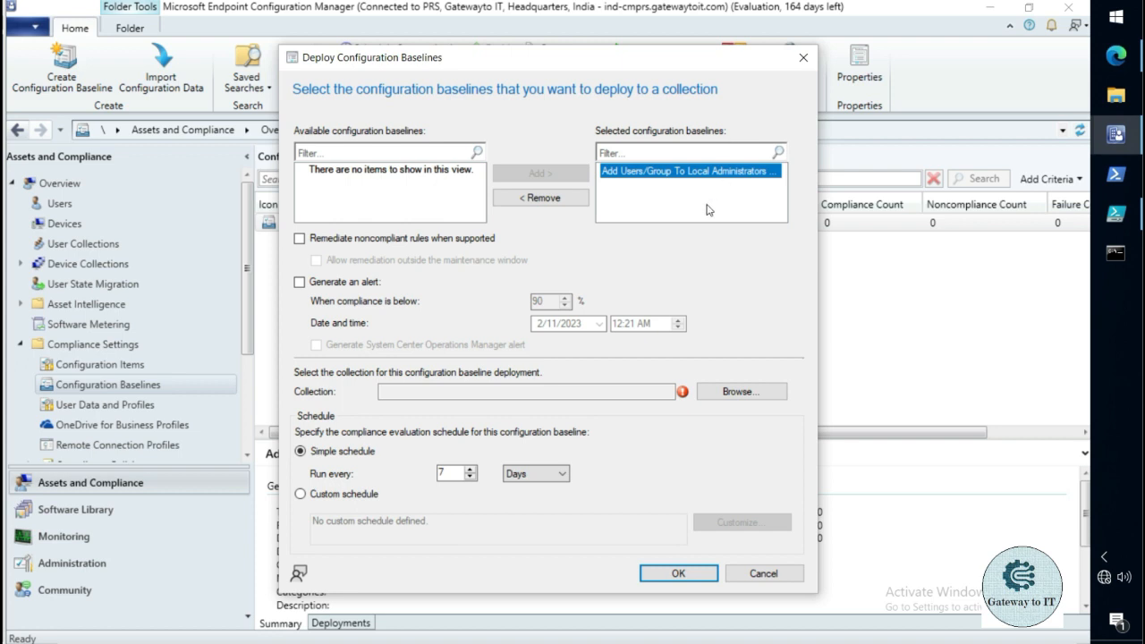
{"action": "left_click", "coordinate": [342, 243]}
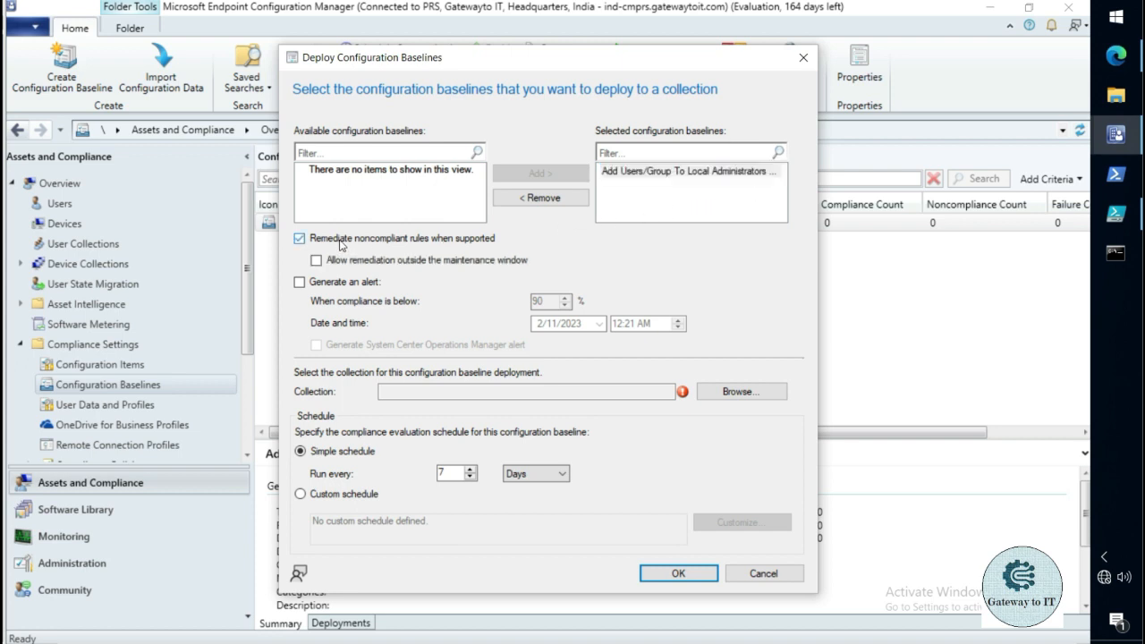
{"action": "left_click", "coordinate": [419, 267]}
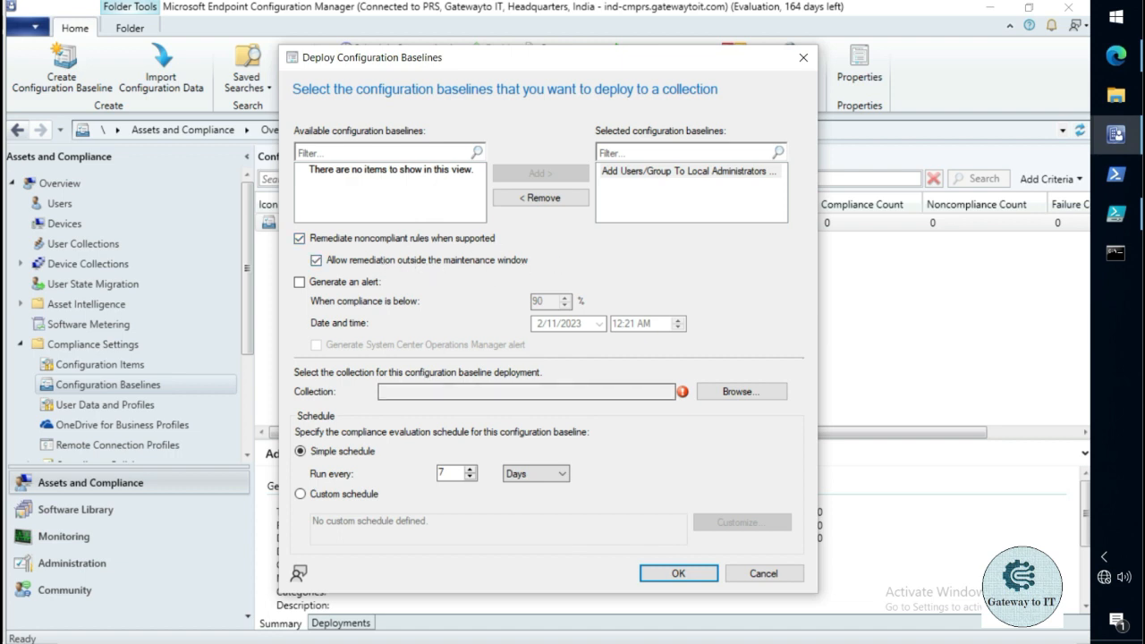
Target the deployment at the GatewaytoIT - All Active Clients device collection from the Custom Collections folder
{"action": "left_click", "coordinate": [730, 392]}
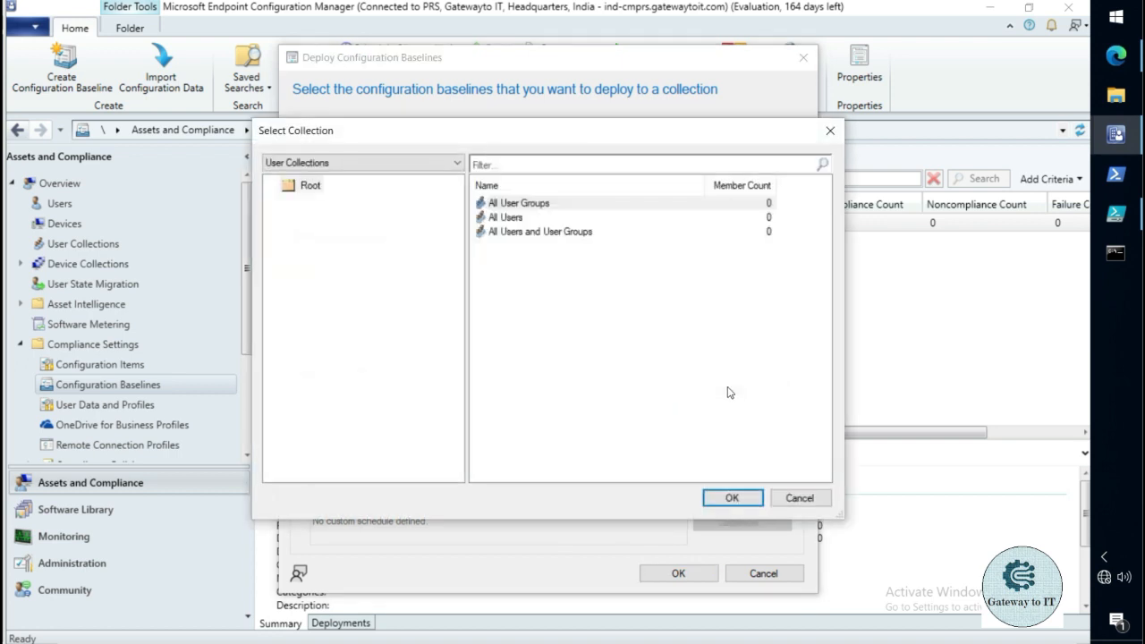
{"action": "left_click", "coordinate": [429, 164]}
{"action": "left_click", "coordinate": [350, 188]}
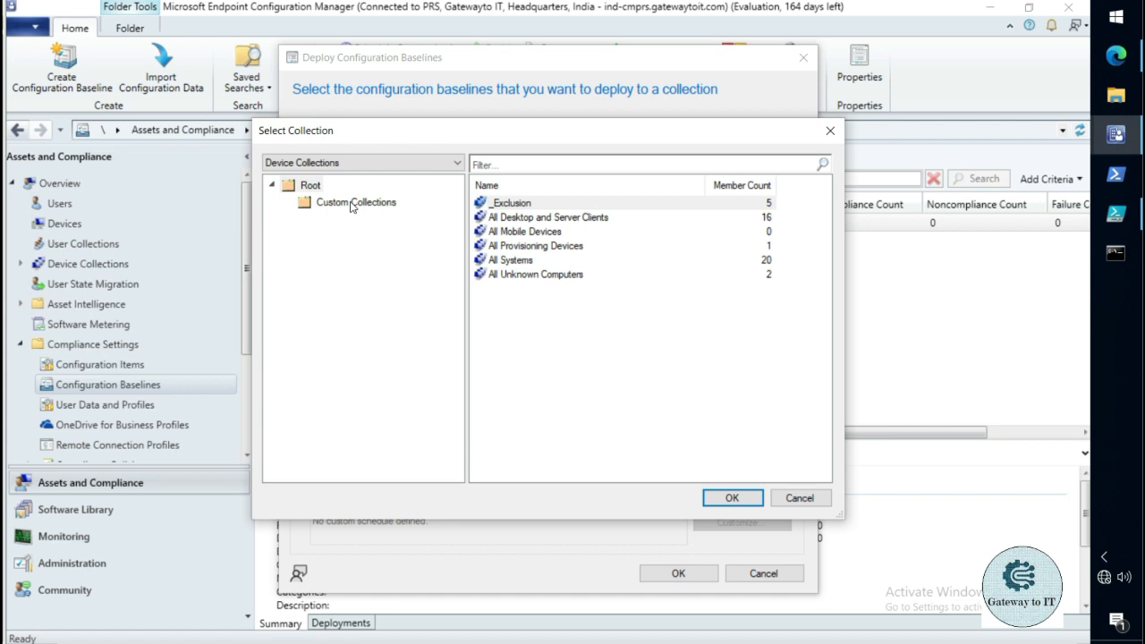
{"action": "left_click", "coordinate": [354, 203]}
{"action": "left_click", "coordinate": [507, 206]}
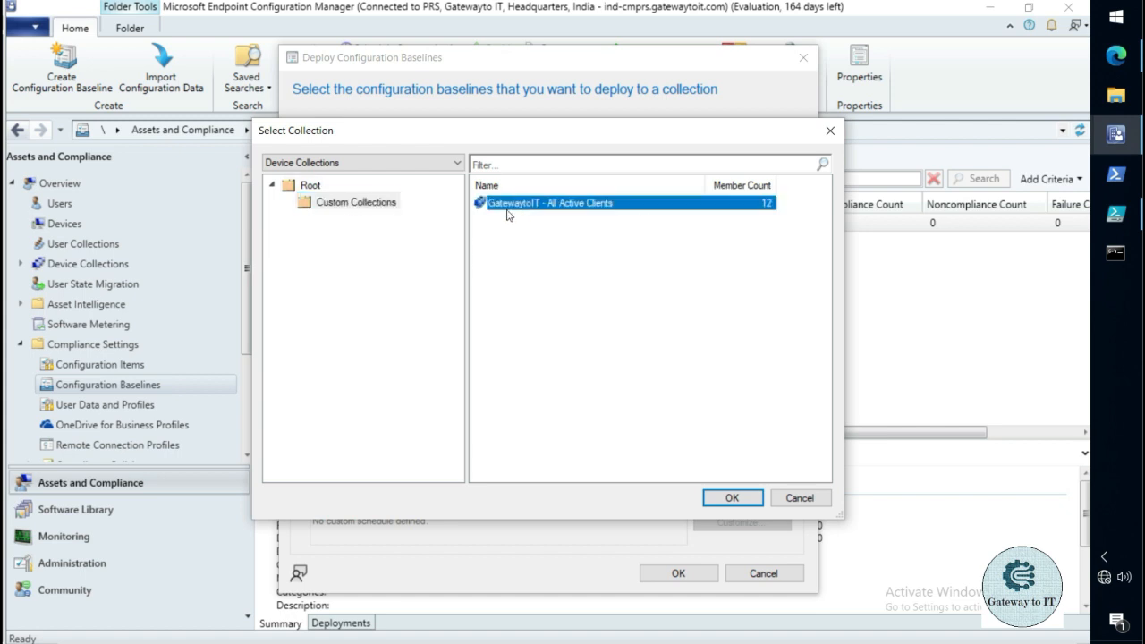
{"action": "left_click", "coordinate": [727, 498]}
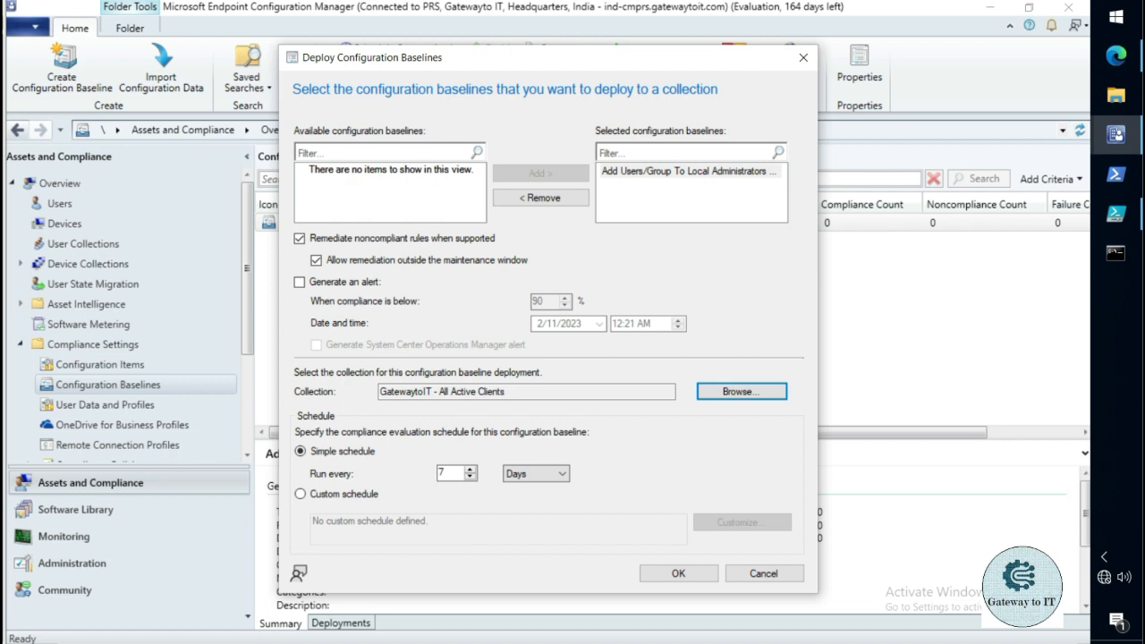
Set the simple compliance evaluation schedule to run every 10 minutes and complete the baseline deployment
{"action": "double_click", "coordinate": [443, 473]}
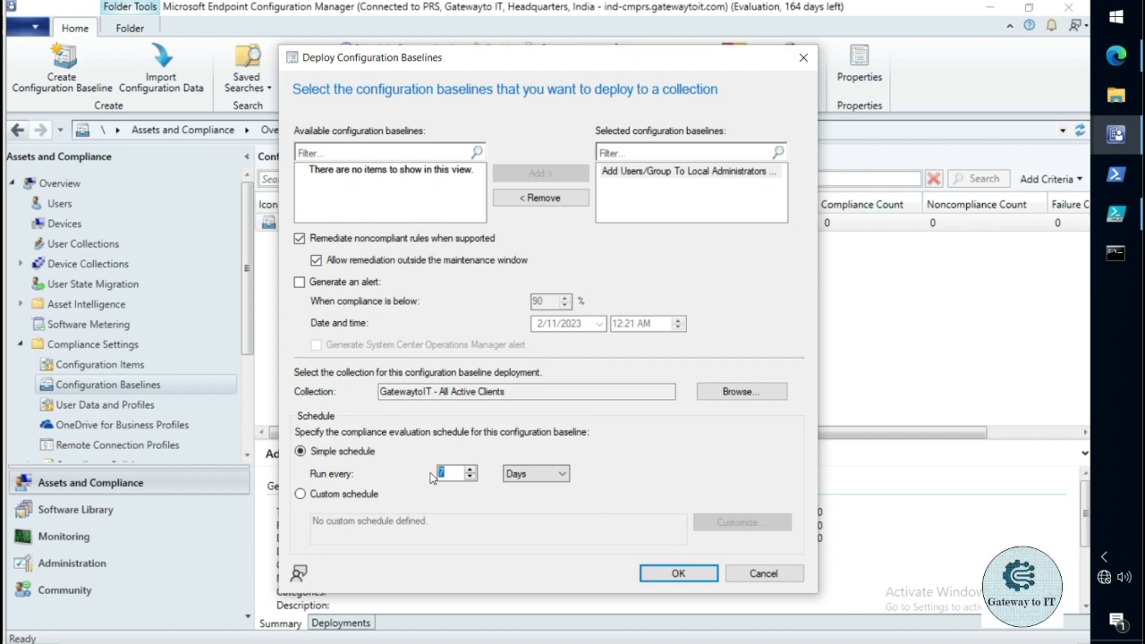
{"action": "type", "text": "10"}
{"action": "left_click", "coordinate": [562, 473]}
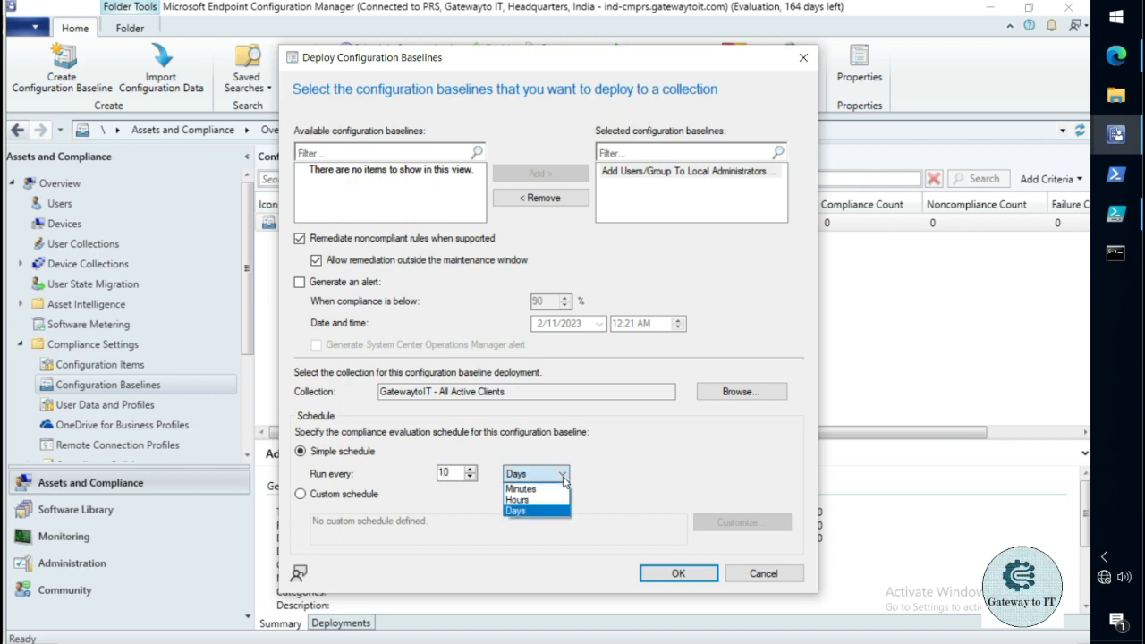
{"action": "left_click", "coordinate": [561, 491]}
{"action": "left_click", "coordinate": [653, 571]}
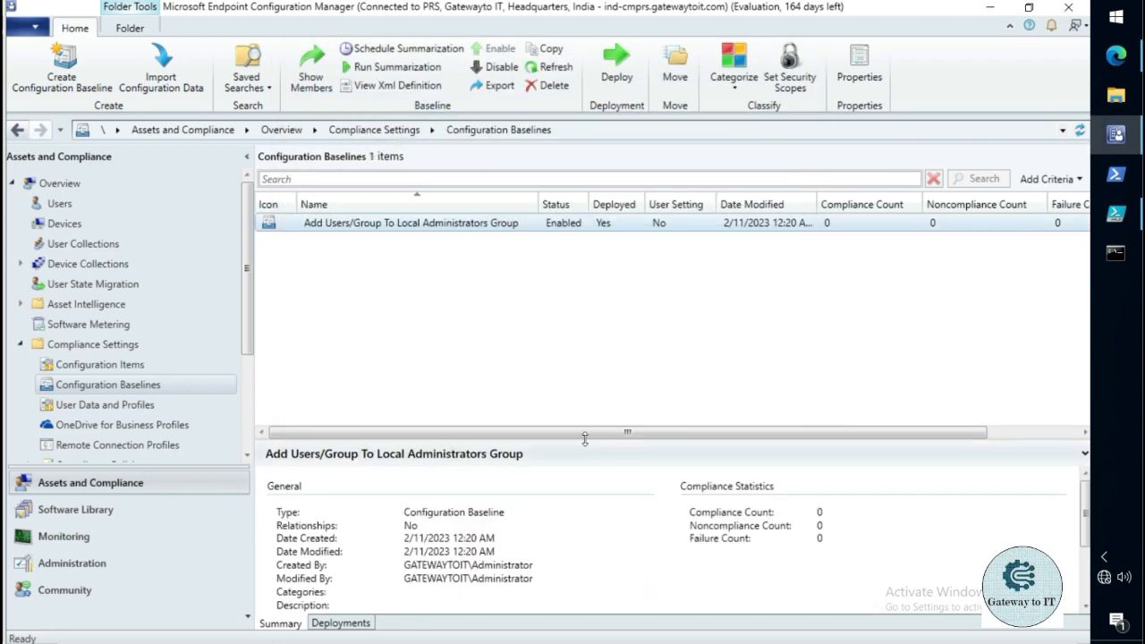
Enlarge the baseline's details pane and view its deployments
{"action": "left_click_drag", "start_coordinate": [585, 435], "coordinate": [577, 315]}
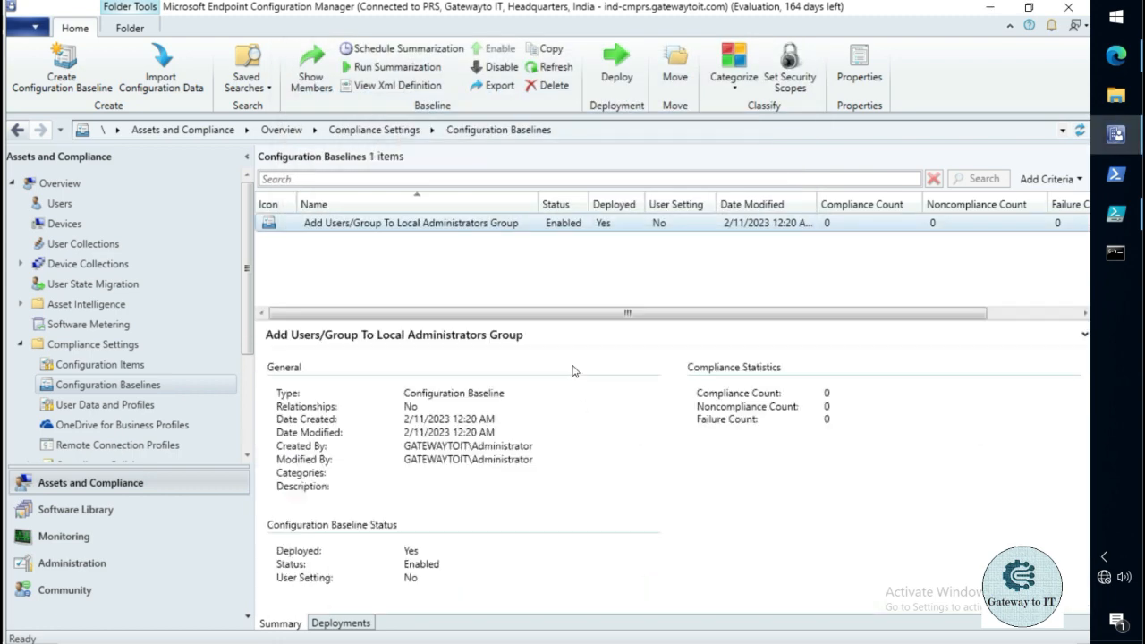
{"action": "left_click", "coordinate": [366, 625]}
{"action": "left_click", "coordinate": [468, 381]}
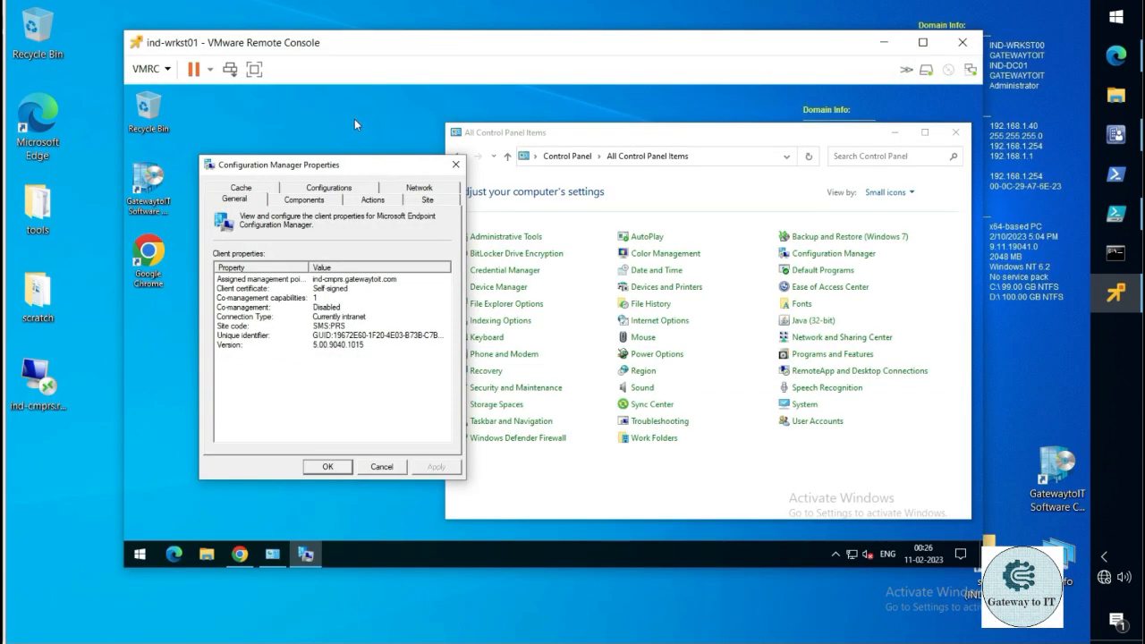
On the ind-wrkst01 client, run the Machine Policy Retrieval & Evaluation Cycle and the Application Deployment Evaluation Cycle
{"action": "left_click", "coordinate": [372, 201]}
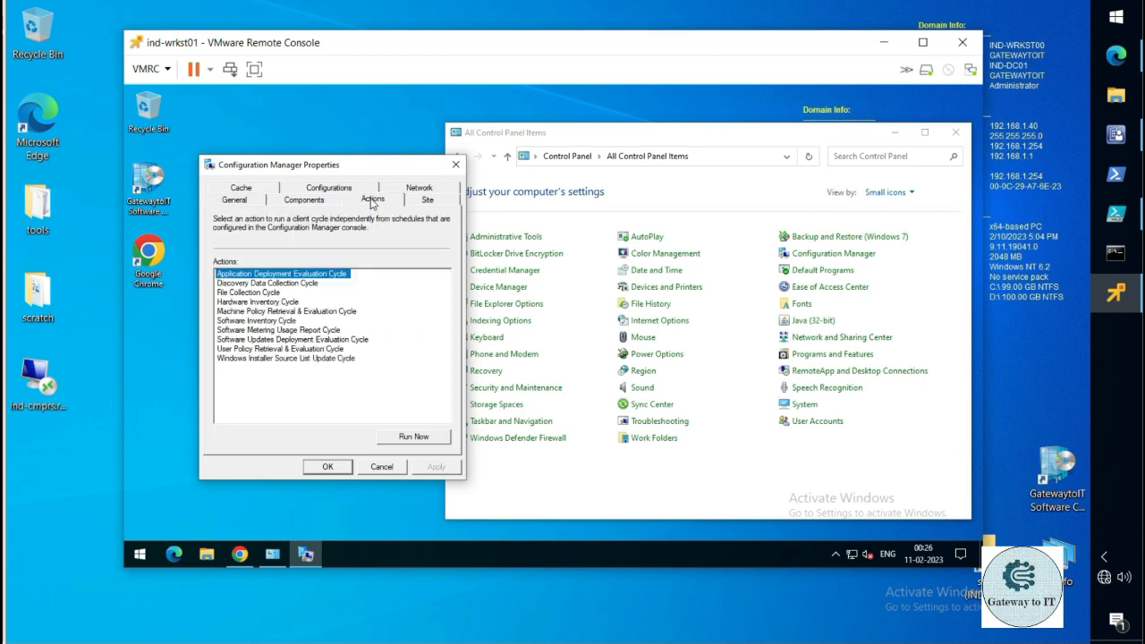
{"action": "left_click", "coordinate": [349, 311]}
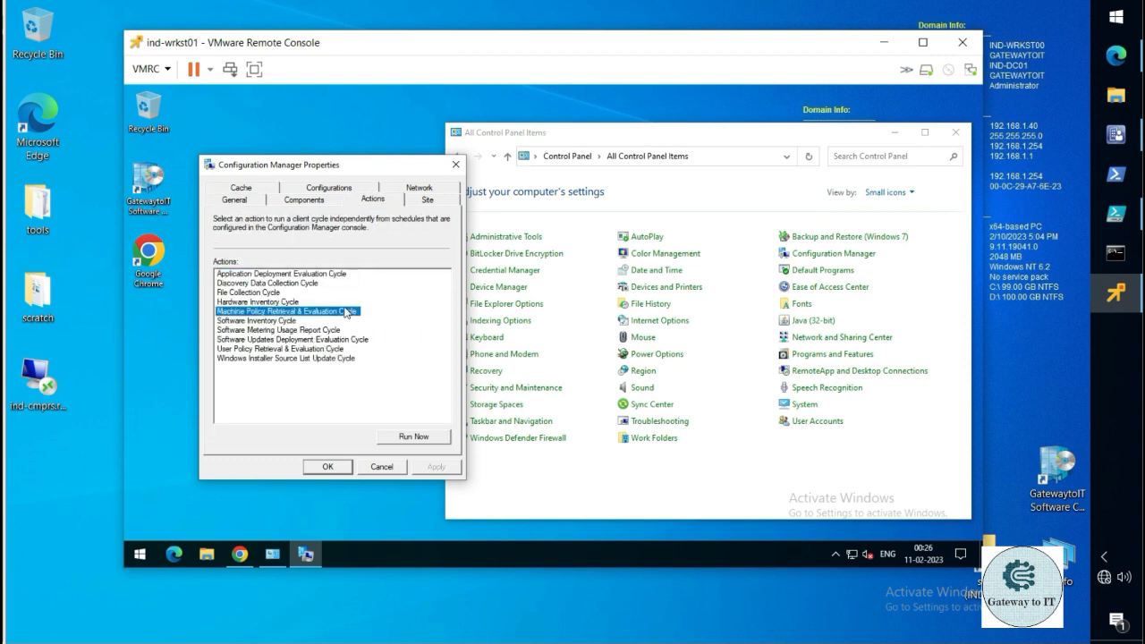
{"action": "left_click", "coordinate": [414, 435]}
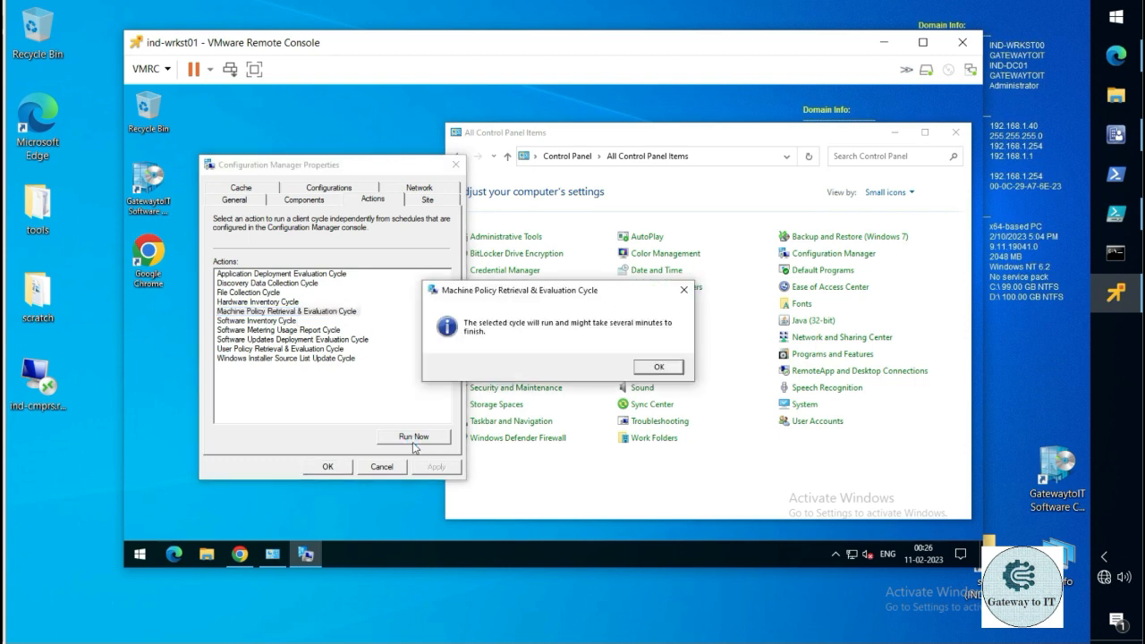
{"action": "left_click", "coordinate": [659, 368]}
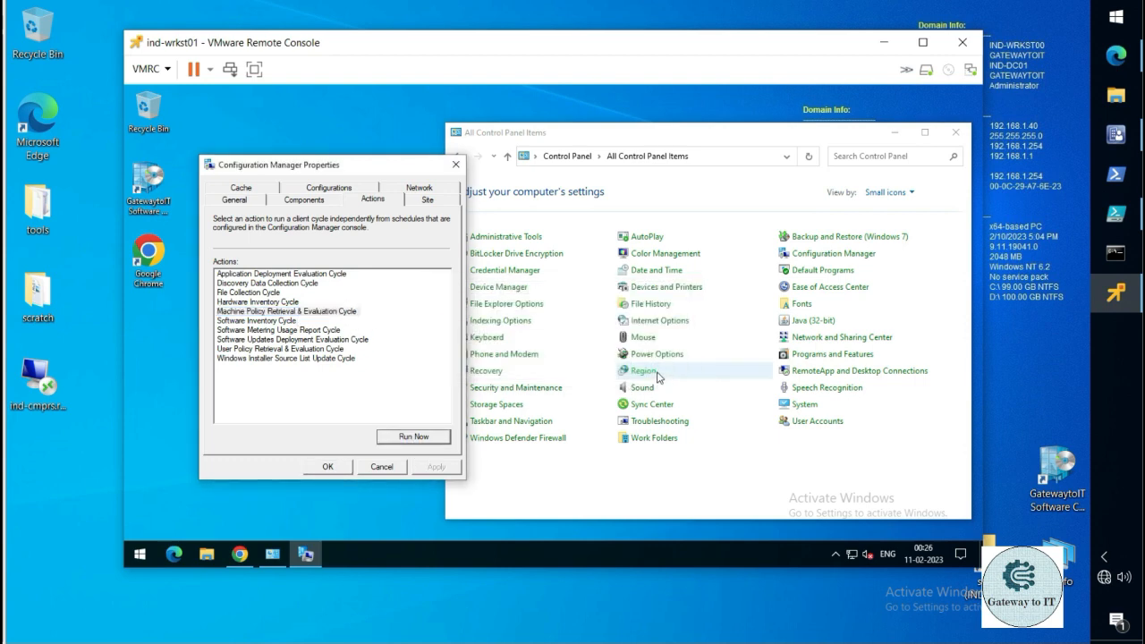
{"action": "left_click", "coordinate": [340, 274]}
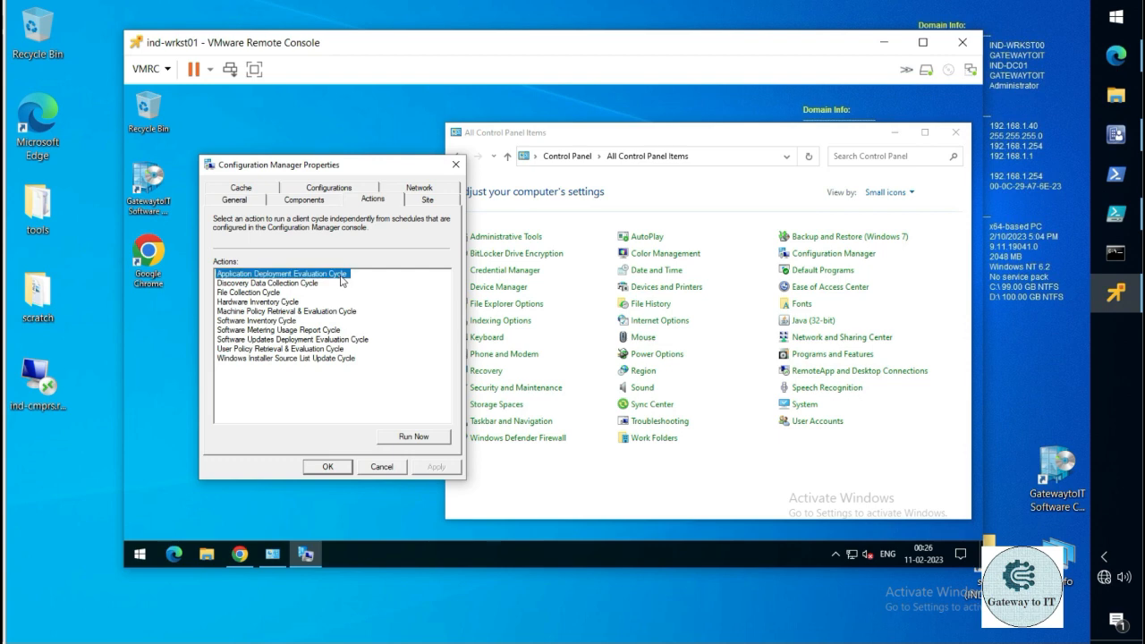
{"action": "left_click", "coordinate": [424, 437]}
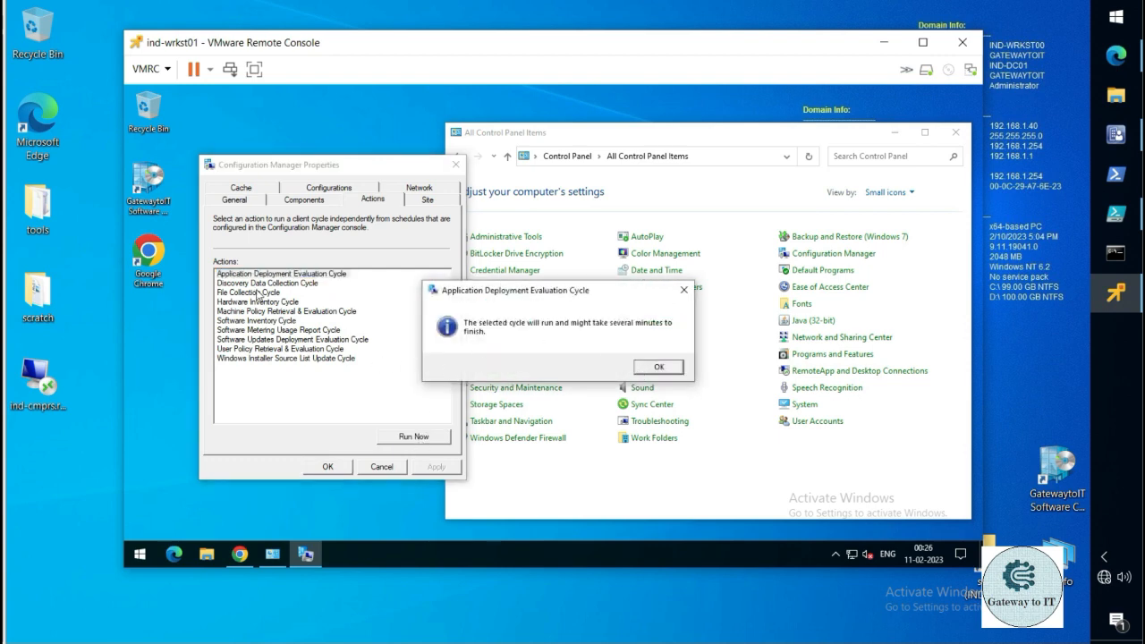
{"action": "left_click", "coordinate": [651, 370]}
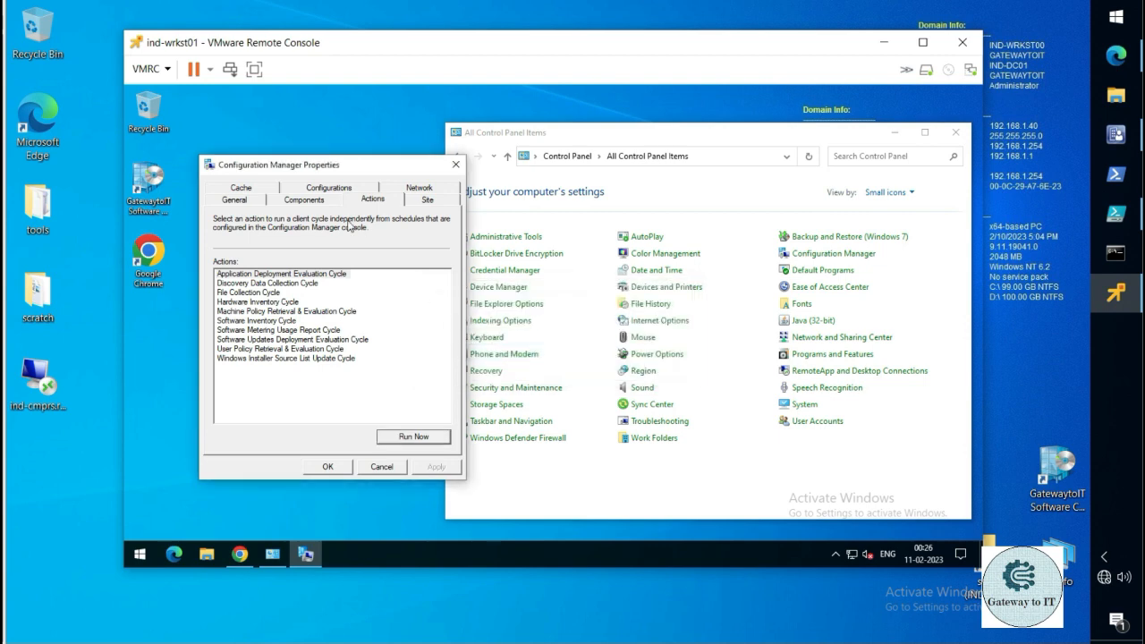
Check the assigned configuration baseline's name, last evaluation and compliance state on the client
{"action": "left_click", "coordinate": [318, 189]}
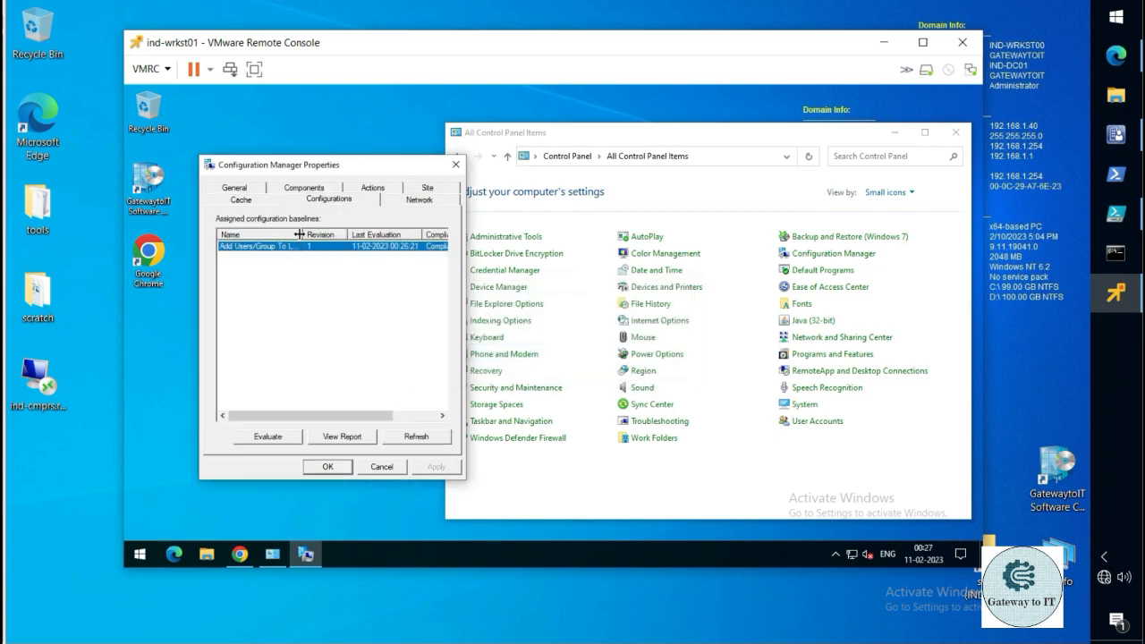
{"action": "left_click_drag", "start_coordinate": [301, 234], "coordinate": [360, 234]}
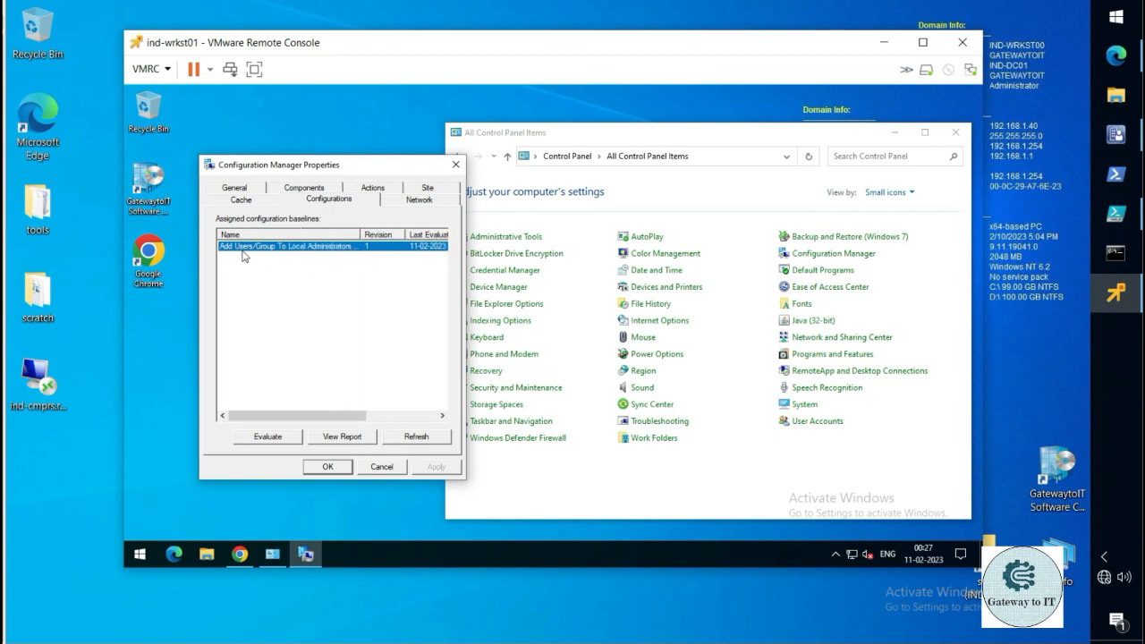
{"action": "left_click_drag", "start_coordinate": [322, 417], "coordinate": [422, 418]}
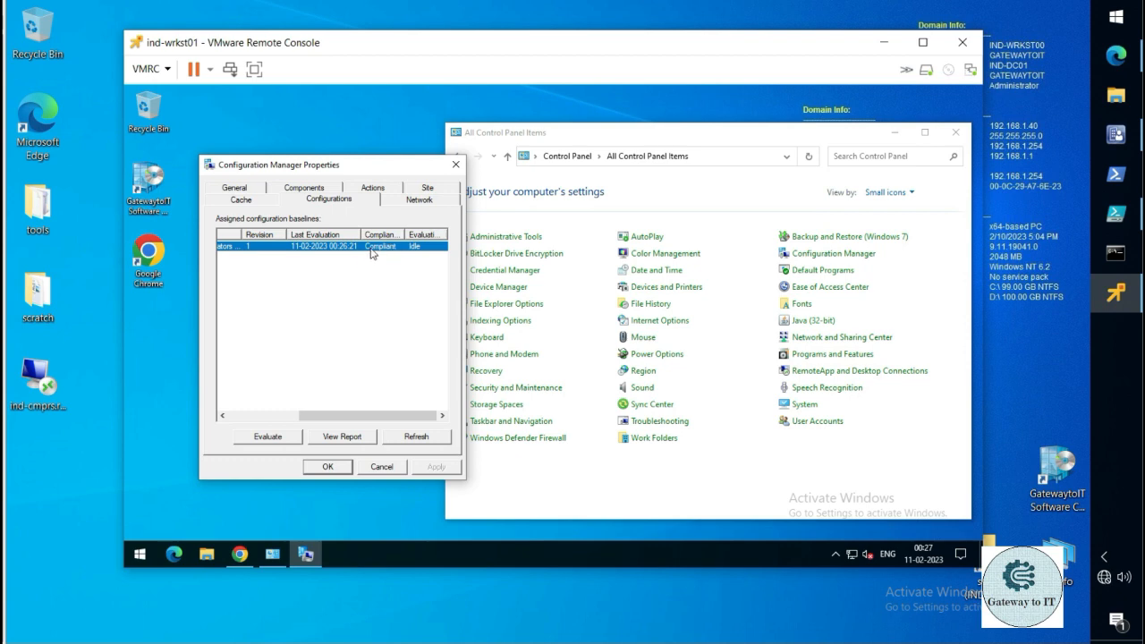
View the baseline's compliance report, authorizing it with the administrator user name and account password, then close the report
{"action": "left_click", "coordinate": [348, 438]}
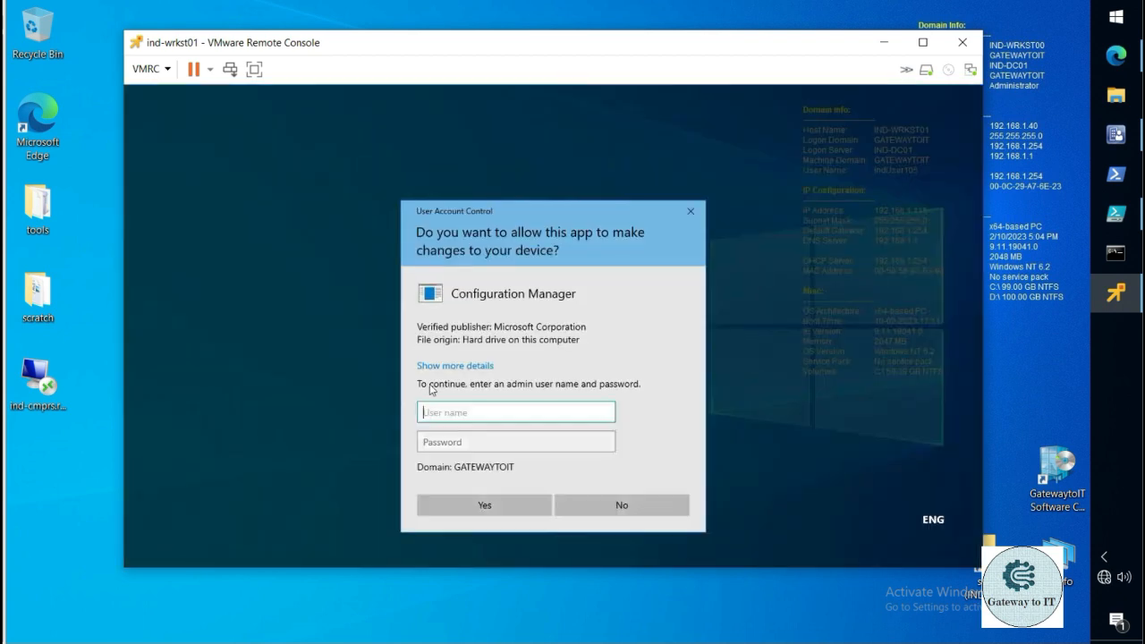
{"action": "type", "text": "administrator"}
{"action": "key", "text": "Tab"}
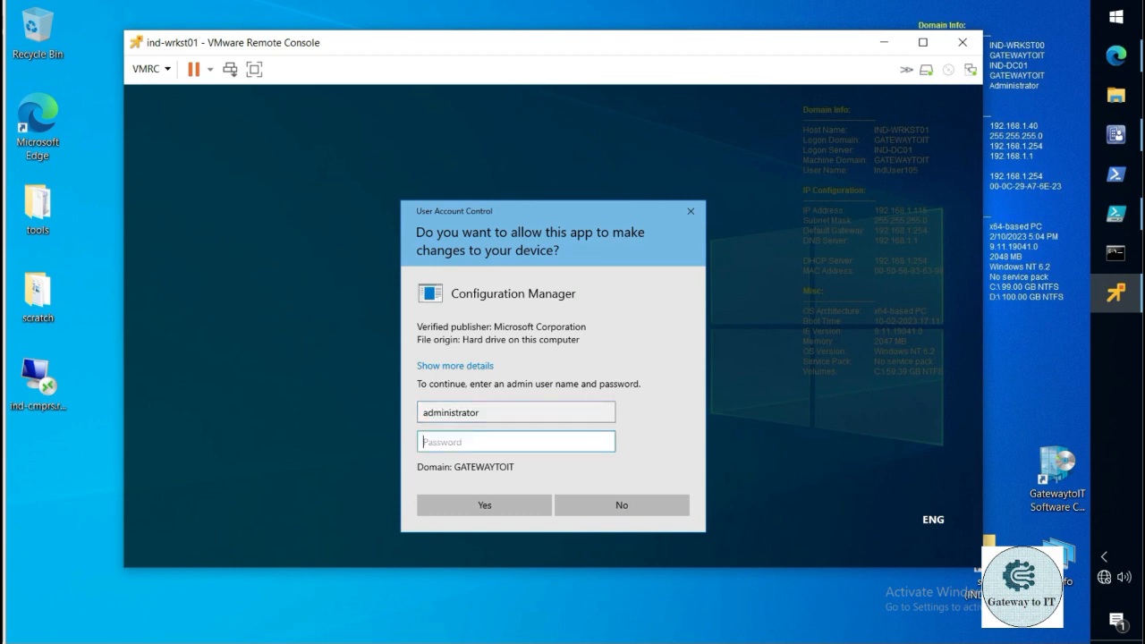
{"action": "type", "text": "•••"}
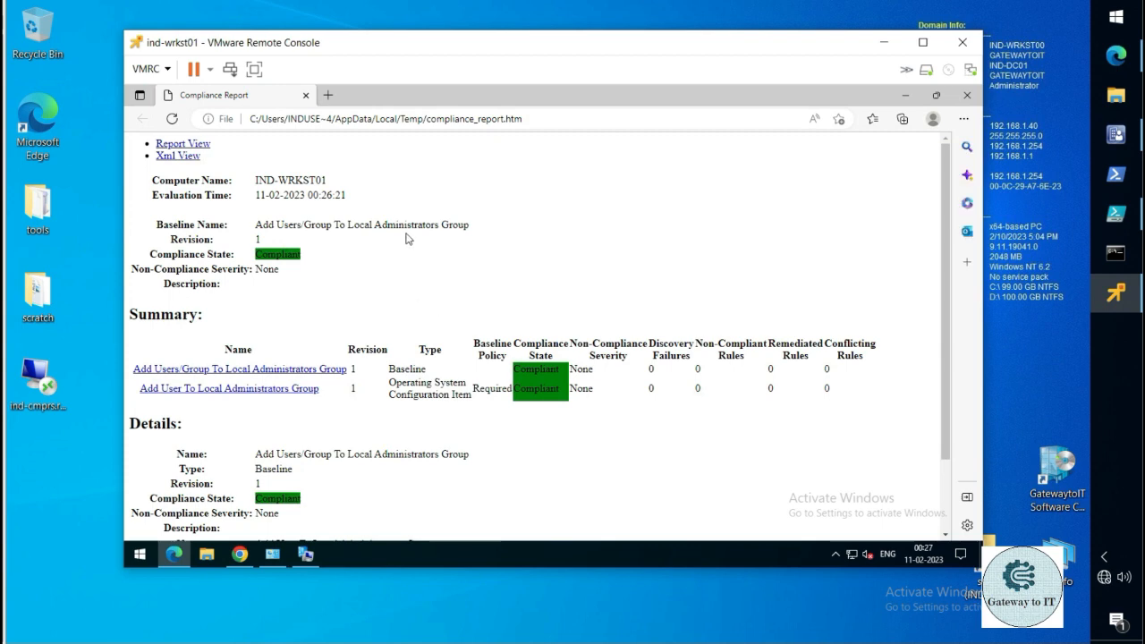
{"action": "scroll", "coordinate": [440, 360], "scroll_direction": "down", "scroll_amount": 2}
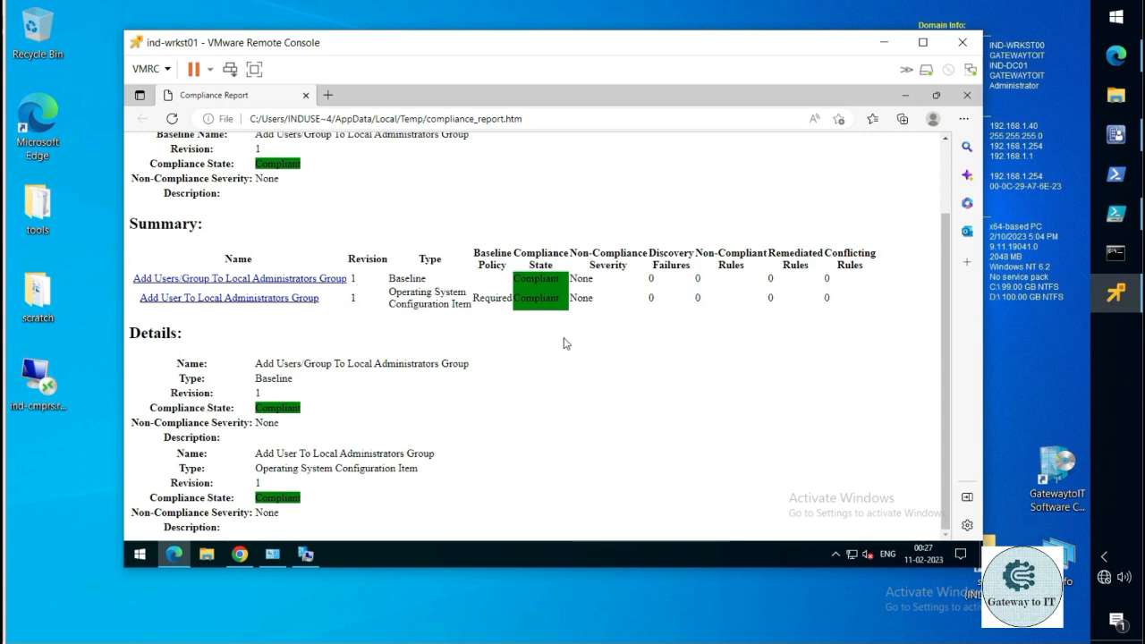
{"action": "left_click", "coordinate": [966, 95]}
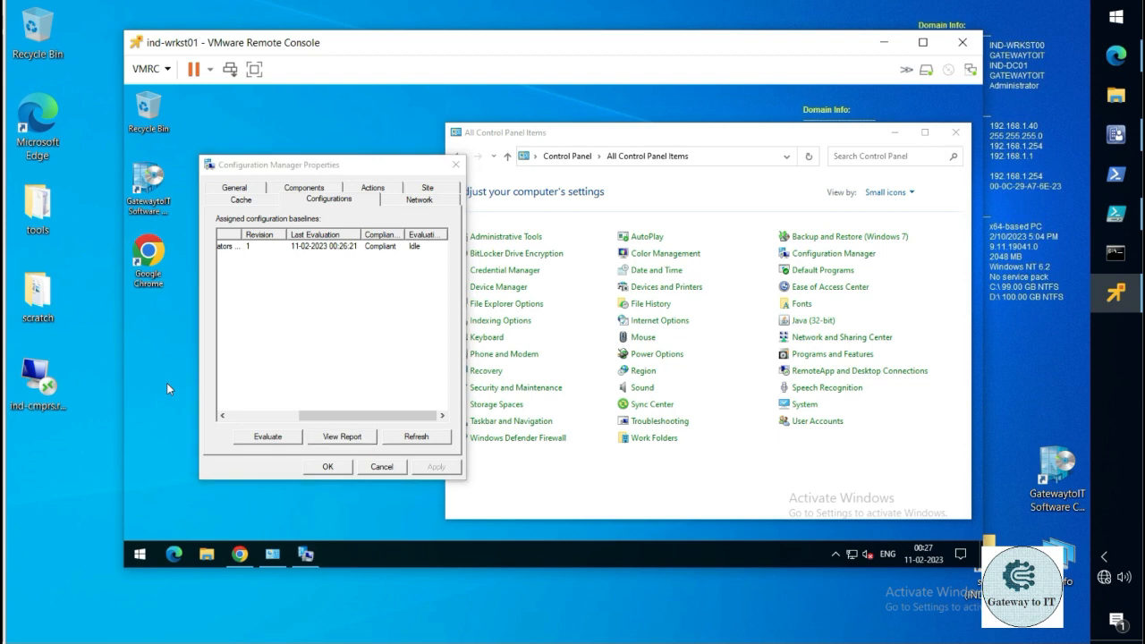
Open lusrmgr.msc on the client and check the local Administrators group's members for GATEWAYTOIT\_cm_local_admins
{"action": "key", "text": "super+r"}
{"action": "type", "text": "lus"}
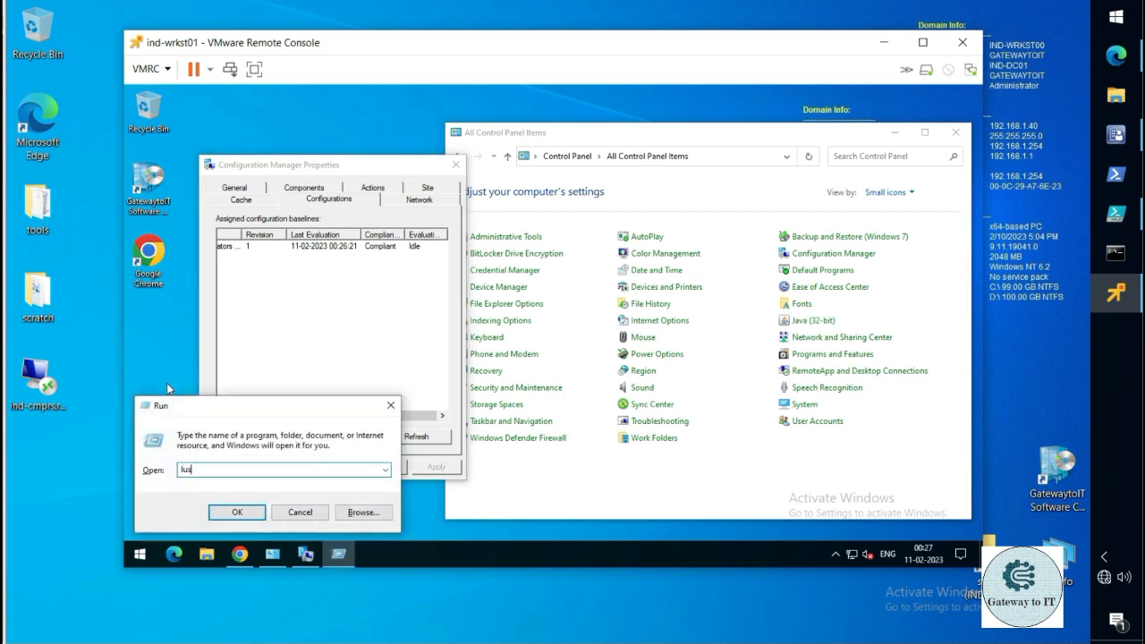
{"action": "type", "text": "rmgr.msc"}
{"action": "key", "text": "Return"}
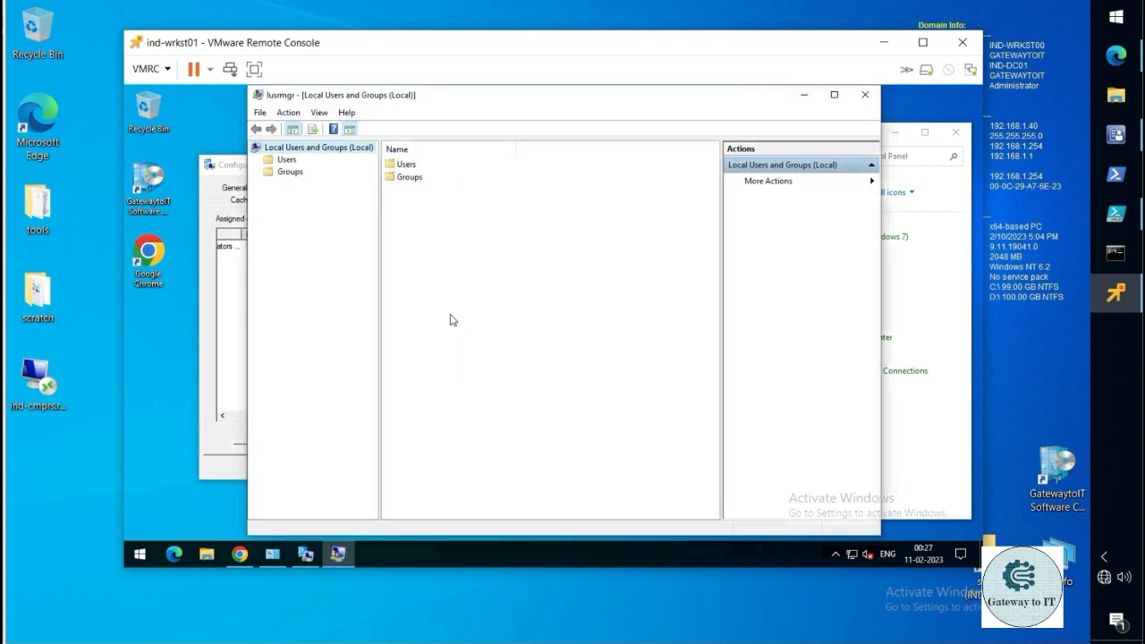
{"action": "left_click", "coordinate": [300, 176]}
{"action": "double_click", "coordinate": [417, 177]}
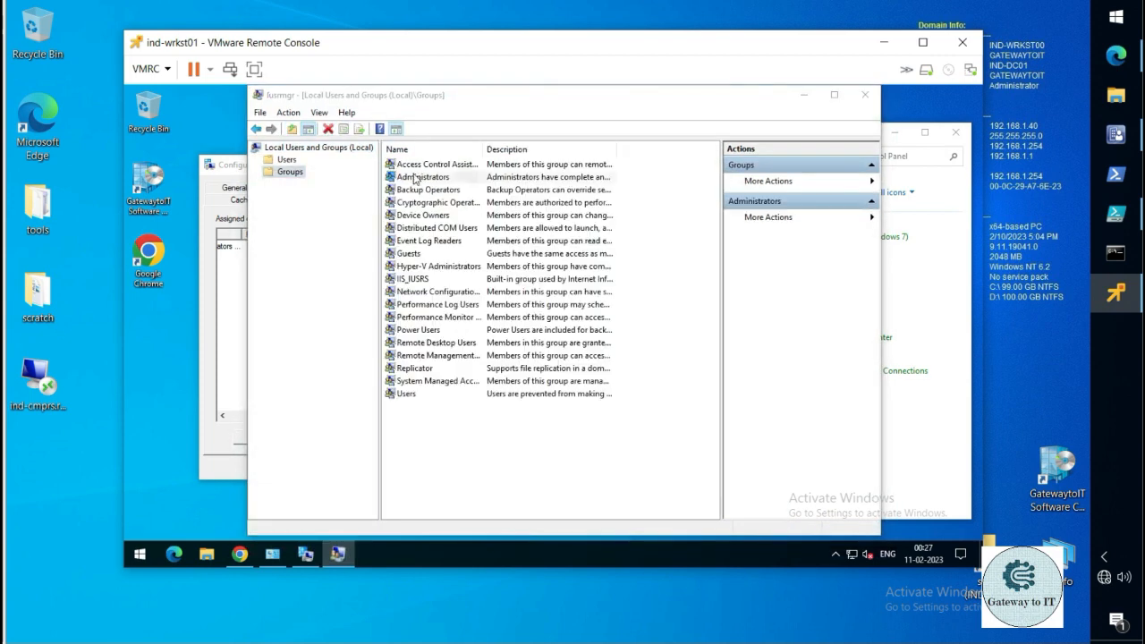
{"action": "left_click", "coordinate": [535, 306]}
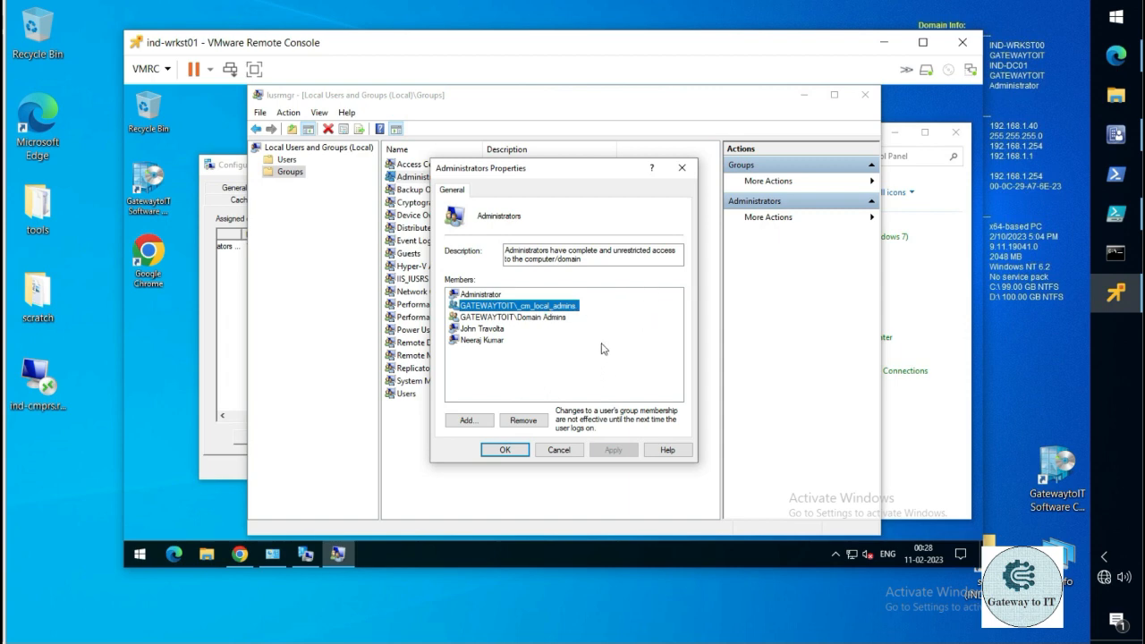
Close the Administrators group properties, Local Users and Groups, Configuration Manager properties, Control Panel and the ind-wrkst01 remote console
{"action": "left_click", "coordinate": [504, 450]}
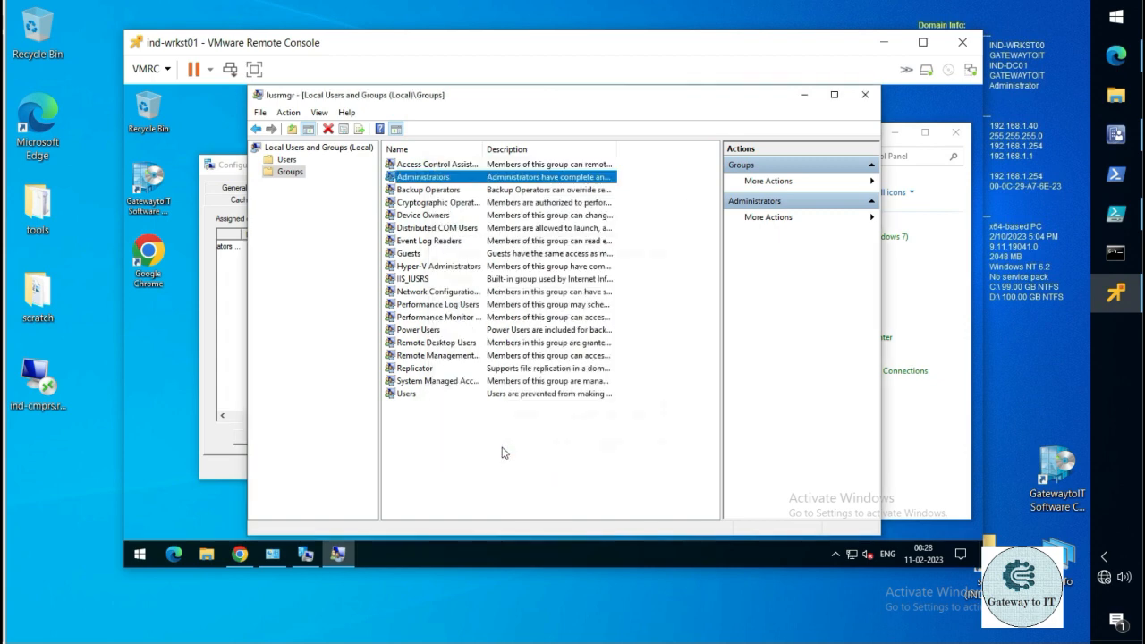
{"action": "left_click", "coordinate": [864, 95]}
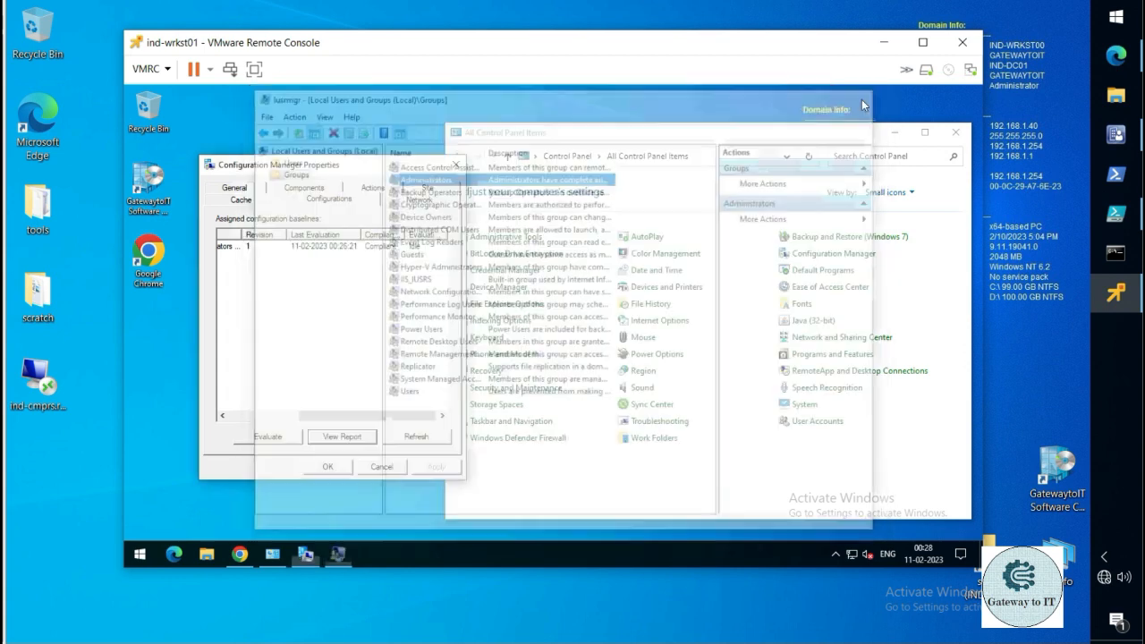
{"action": "left_click", "coordinate": [453, 166]}
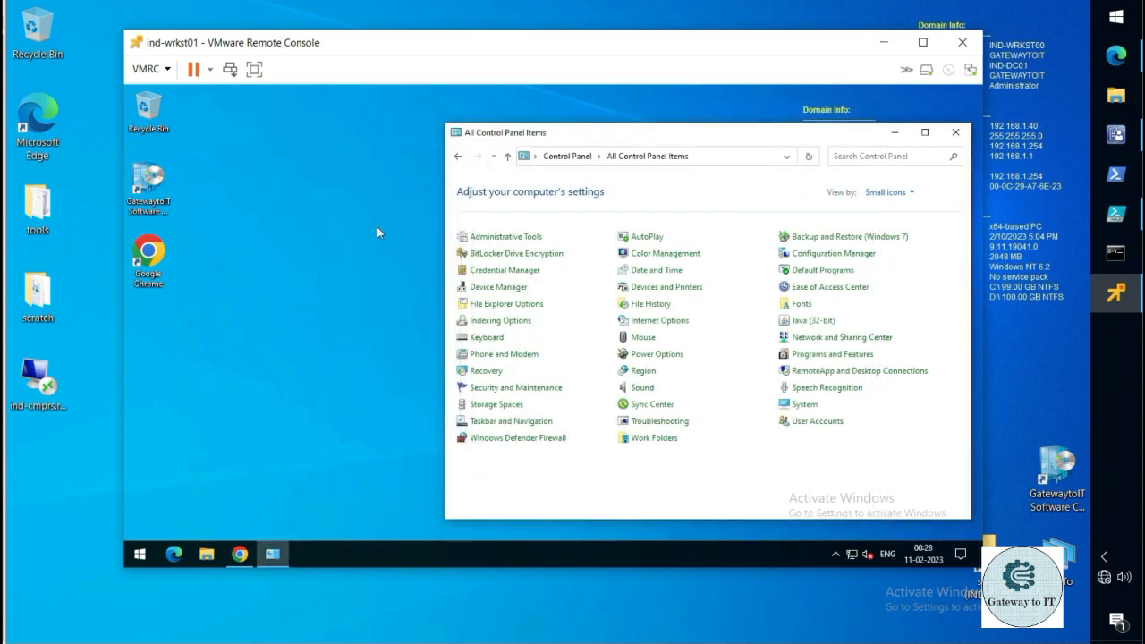
{"action": "left_click", "coordinate": [955, 133]}
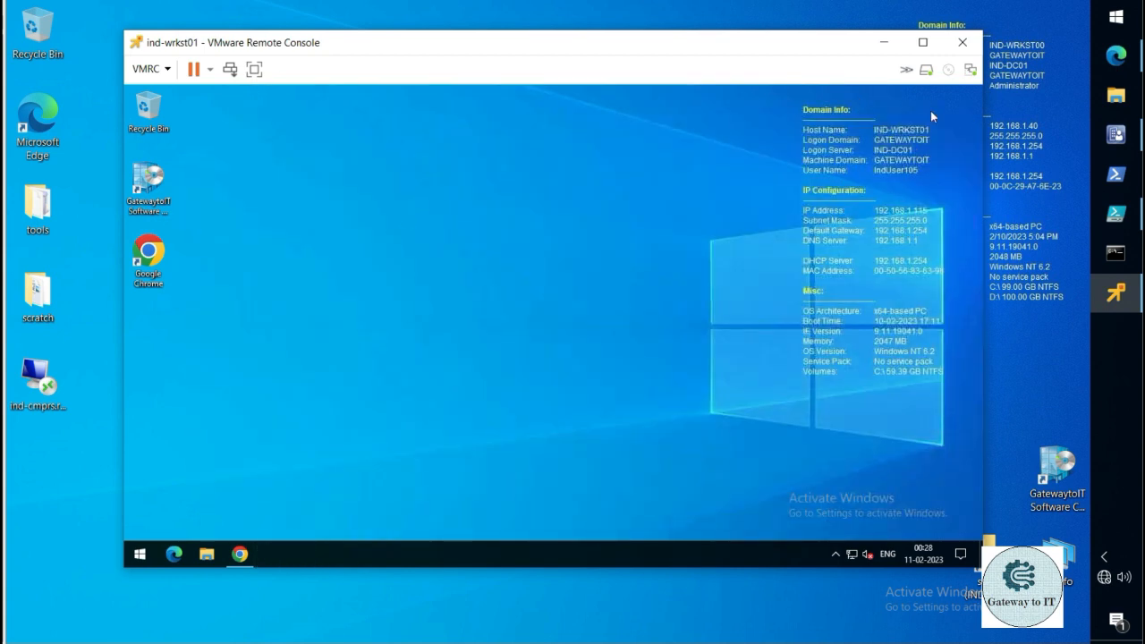
{"action": "left_click", "coordinate": [963, 43]}
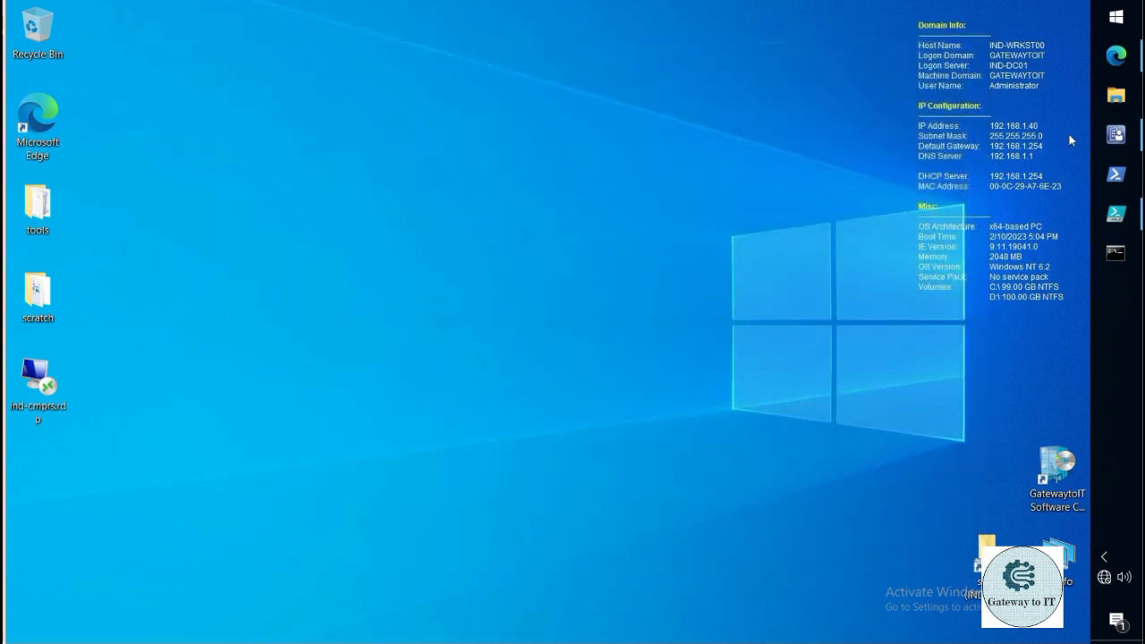
Switch to the Configuration Manager console and send a Download Computer Policy notification to the custom device collection GatewaytoIT - All Active Clients
{"action": "left_click", "coordinate": [1116, 134]}
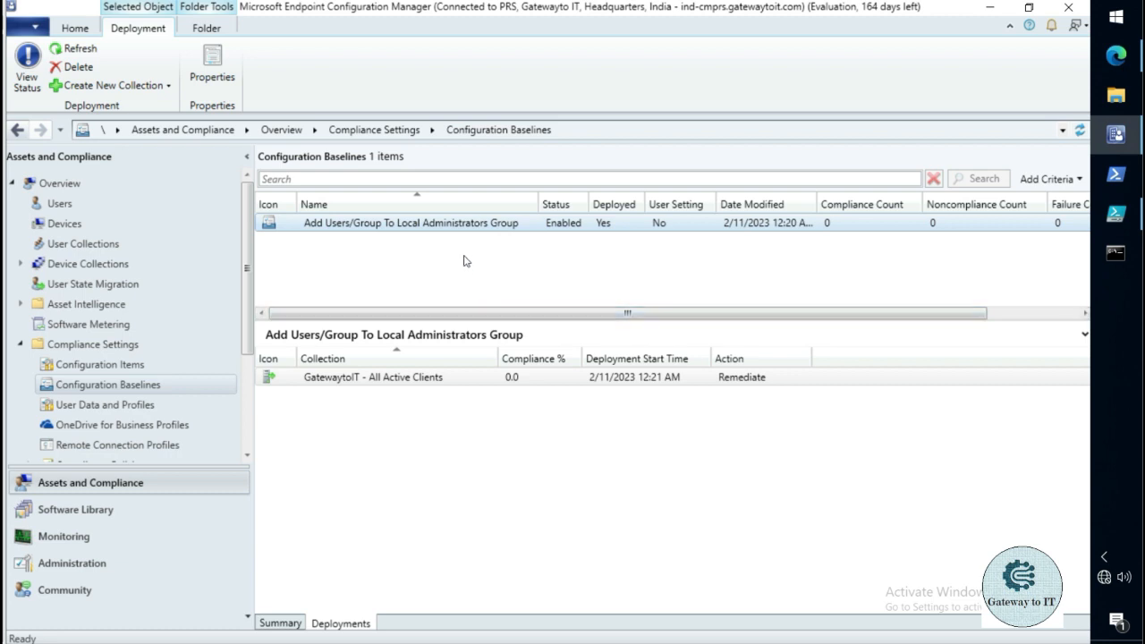
{"action": "left_click", "coordinate": [117, 565]}
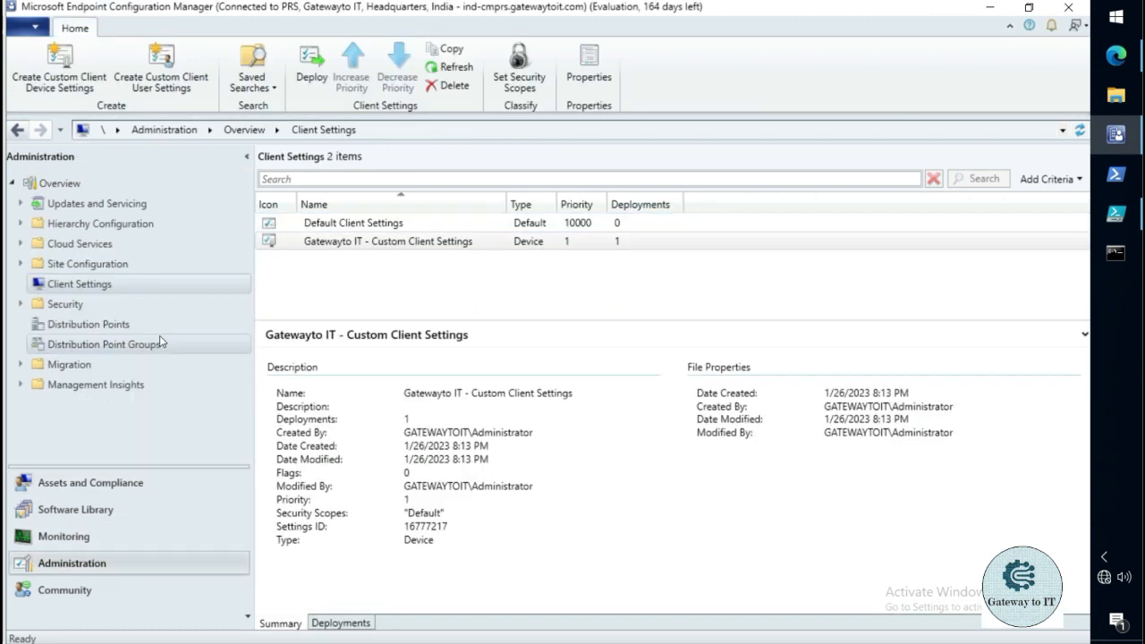
{"action": "left_click", "coordinate": [120, 491]}
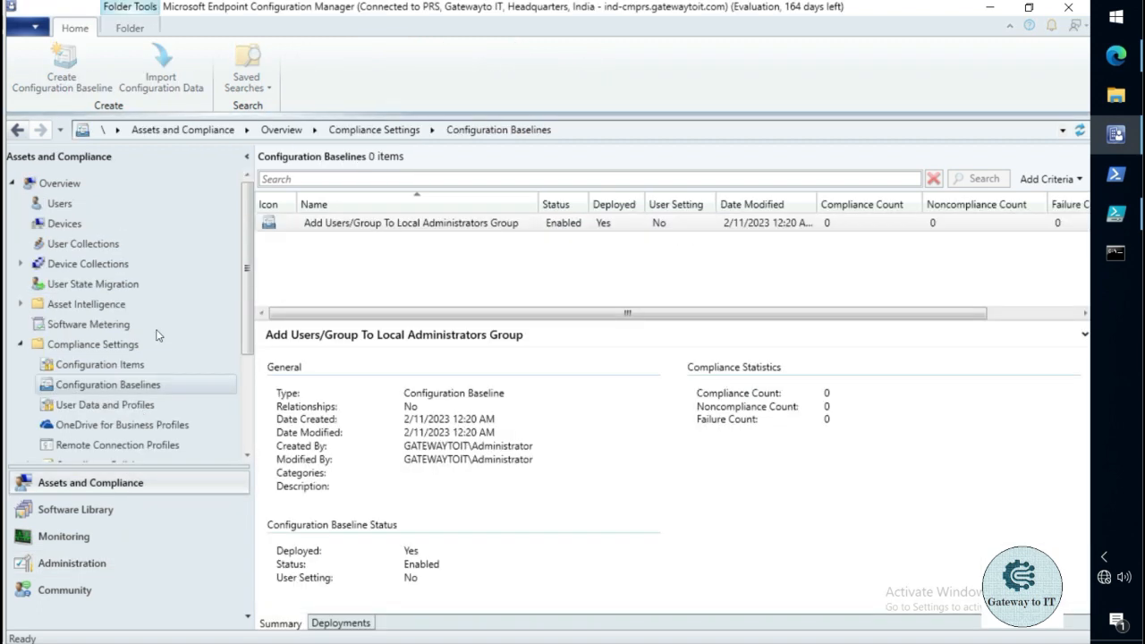
{"action": "left_click", "coordinate": [20, 264]}
{"action": "left_click", "coordinate": [77, 284]}
{"action": "left_click", "coordinate": [377, 225]}
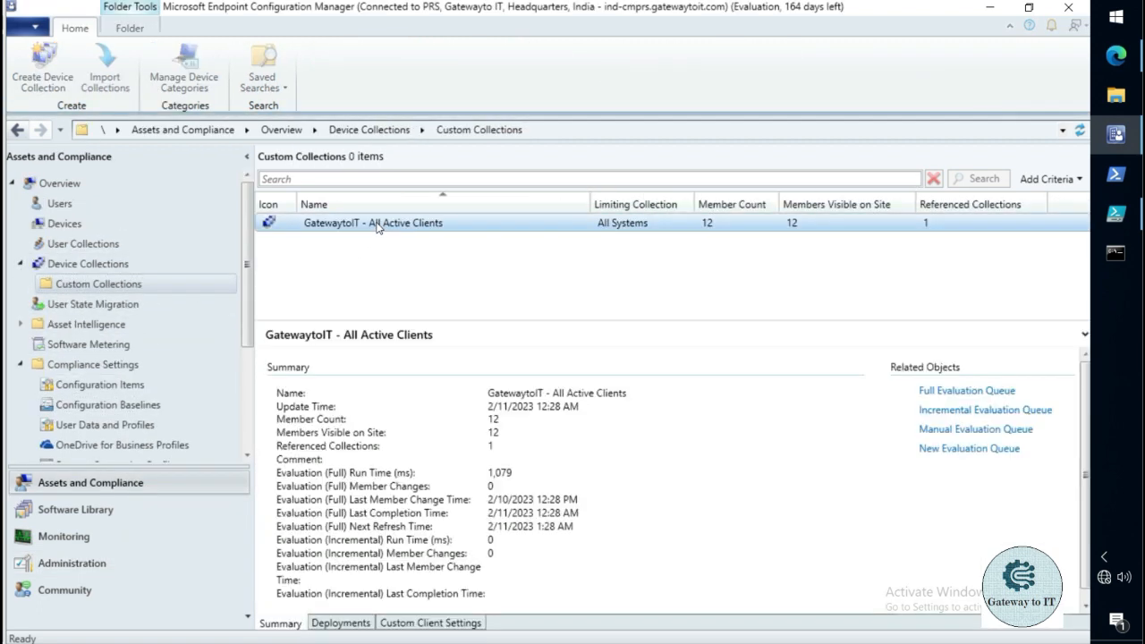
{"action": "right_click", "coordinate": [376, 226]}
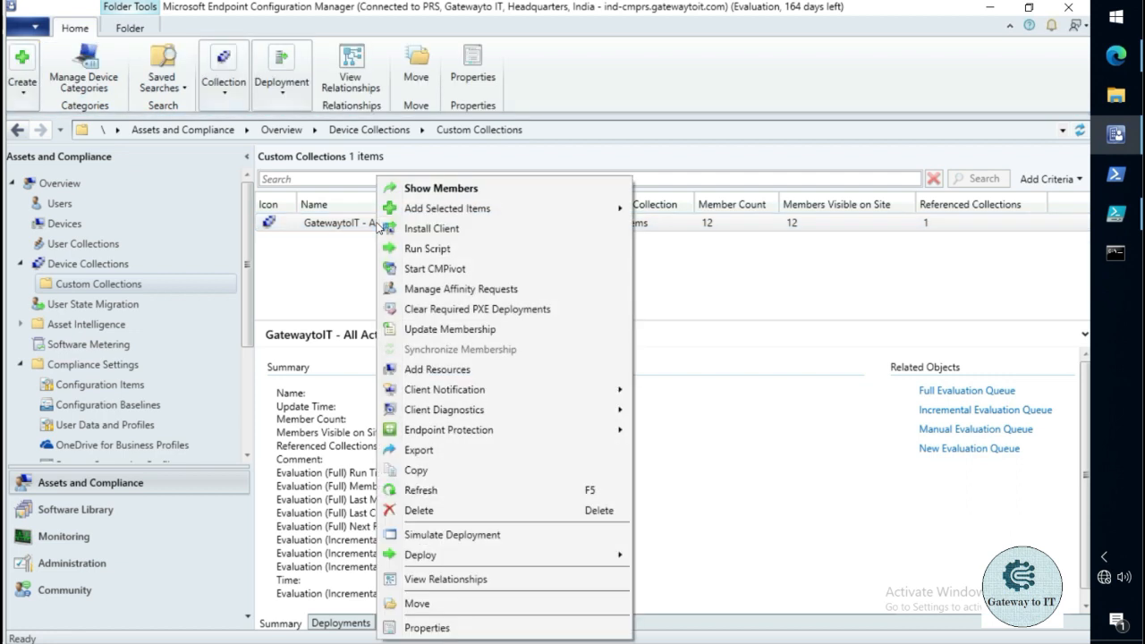
{"action": "mouse_move", "coordinate": [599, 391]}
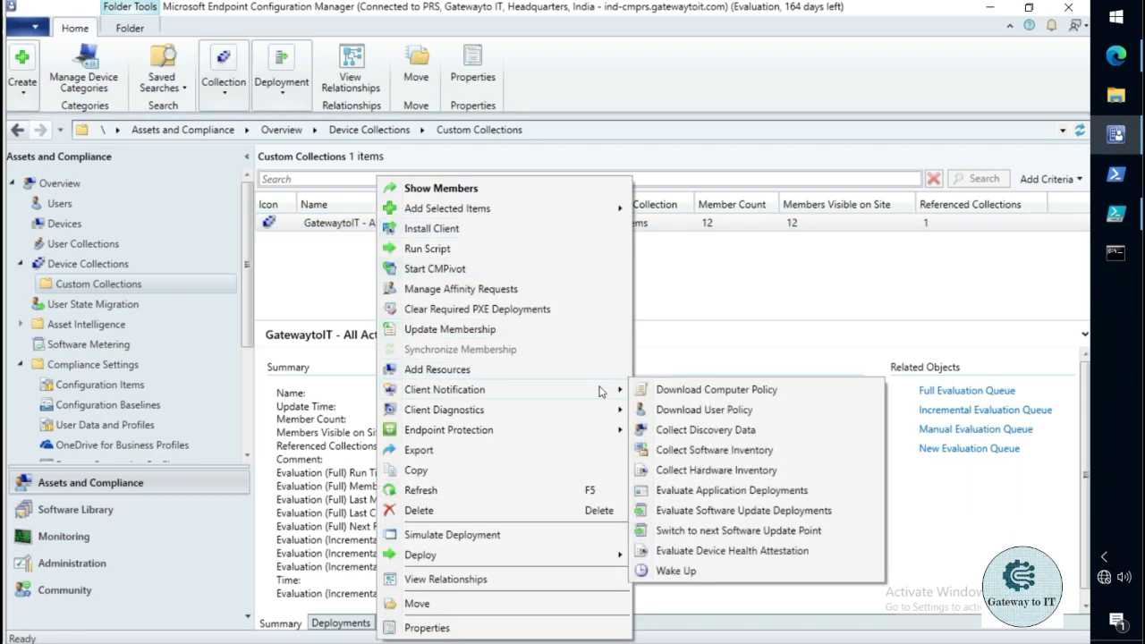
{"action": "left_click", "coordinate": [666, 392]}
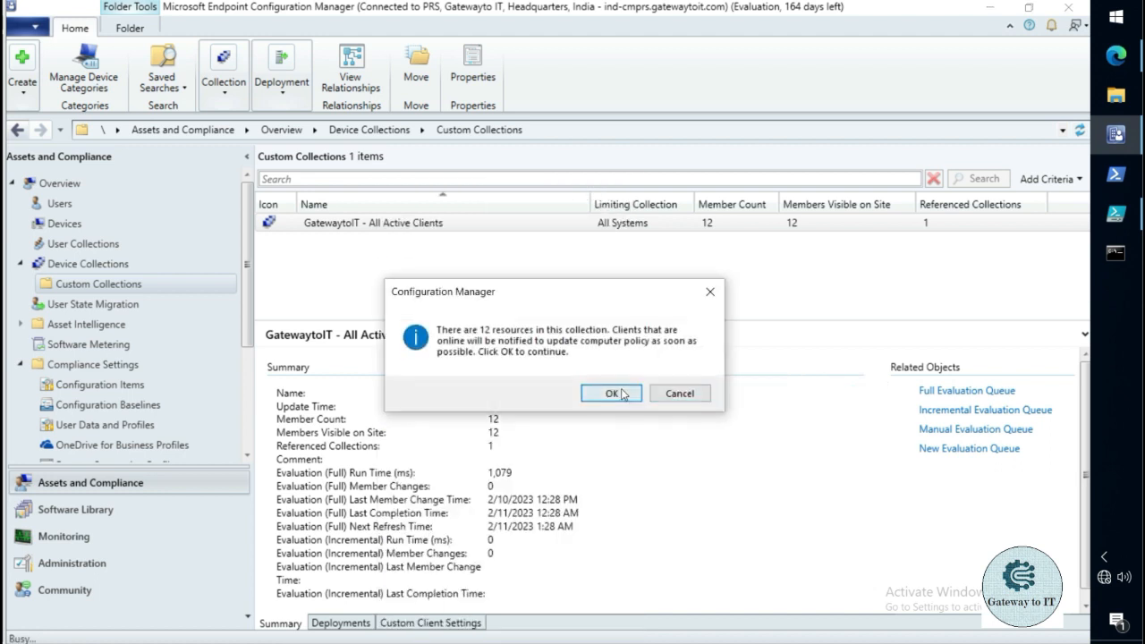
{"action": "left_click", "coordinate": [611, 393]}
Send an Evaluate Application Deployments client notification to the GatewaytoIT - All Active Clients collection
{"action": "right_click", "coordinate": [454, 228]}
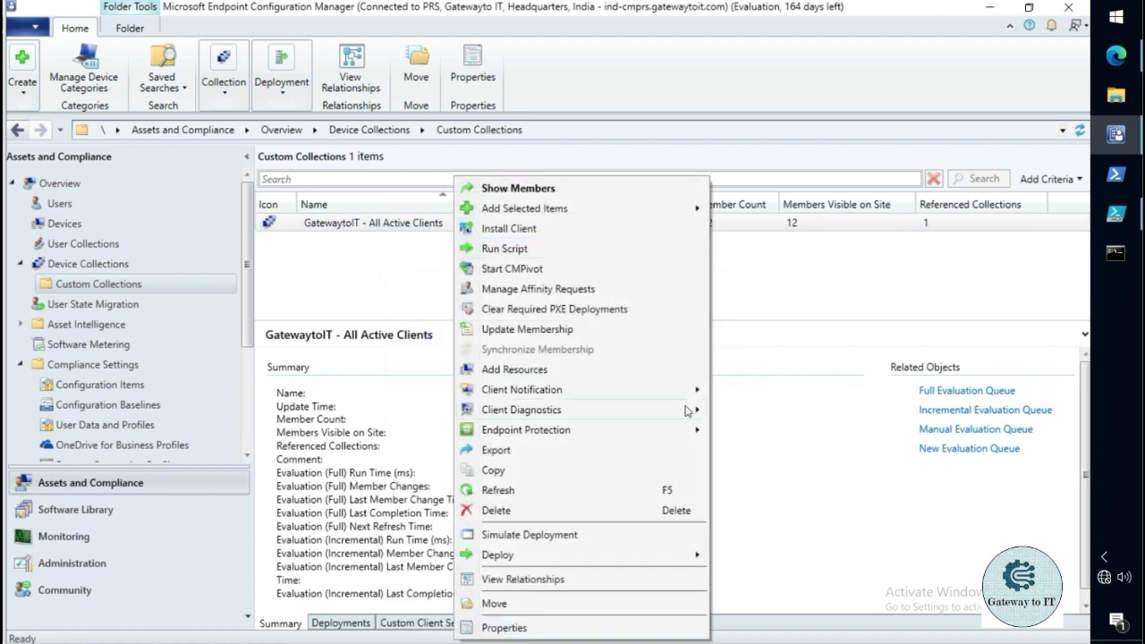
{"action": "mouse_move", "coordinate": [689, 393]}
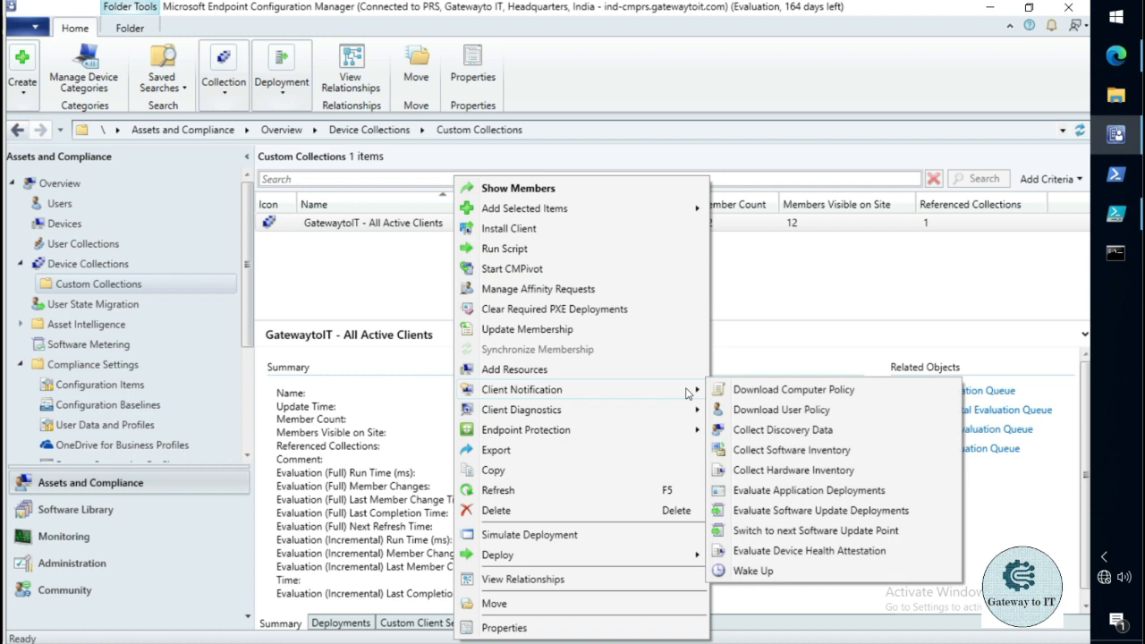
{"action": "left_click", "coordinate": [793, 490]}
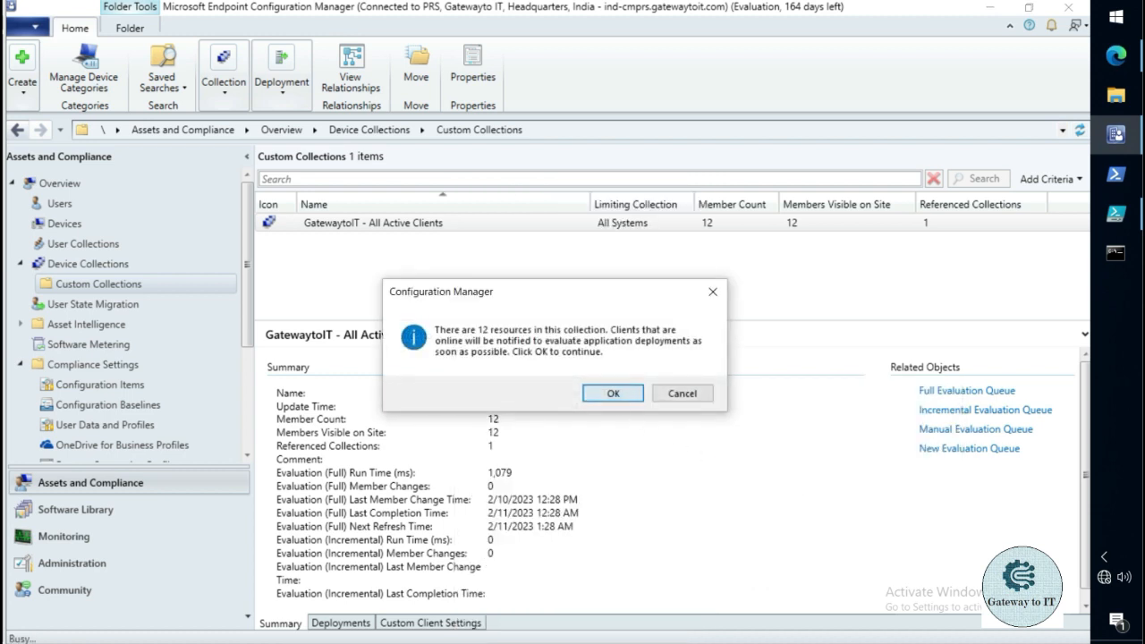
{"action": "left_click", "coordinate": [612, 395]}
Send the Download Computer Policy client notification to the GatewaytoIT - All Active Clients collection once more
{"action": "right_click", "coordinate": [432, 229]}
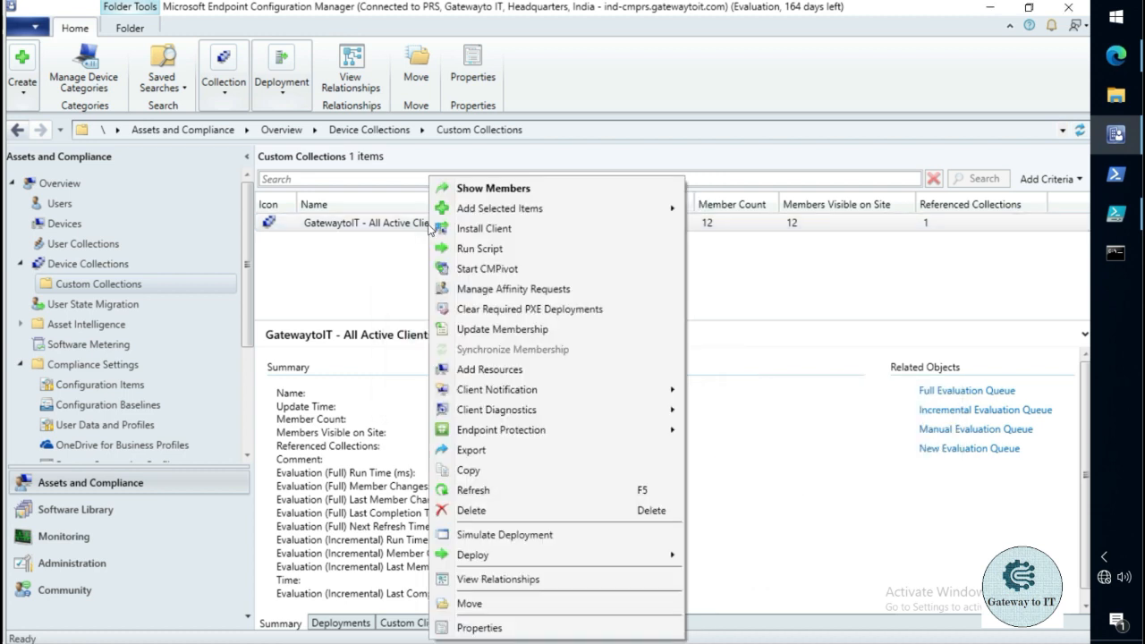
{"action": "mouse_move", "coordinate": [651, 391]}
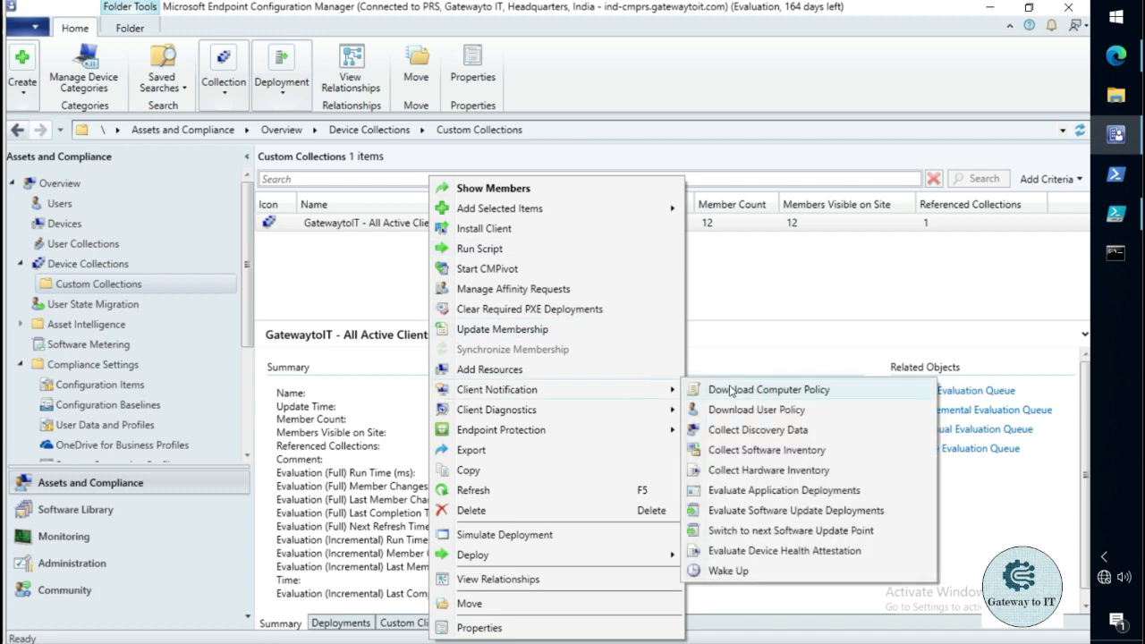
{"action": "left_click", "coordinate": [731, 391]}
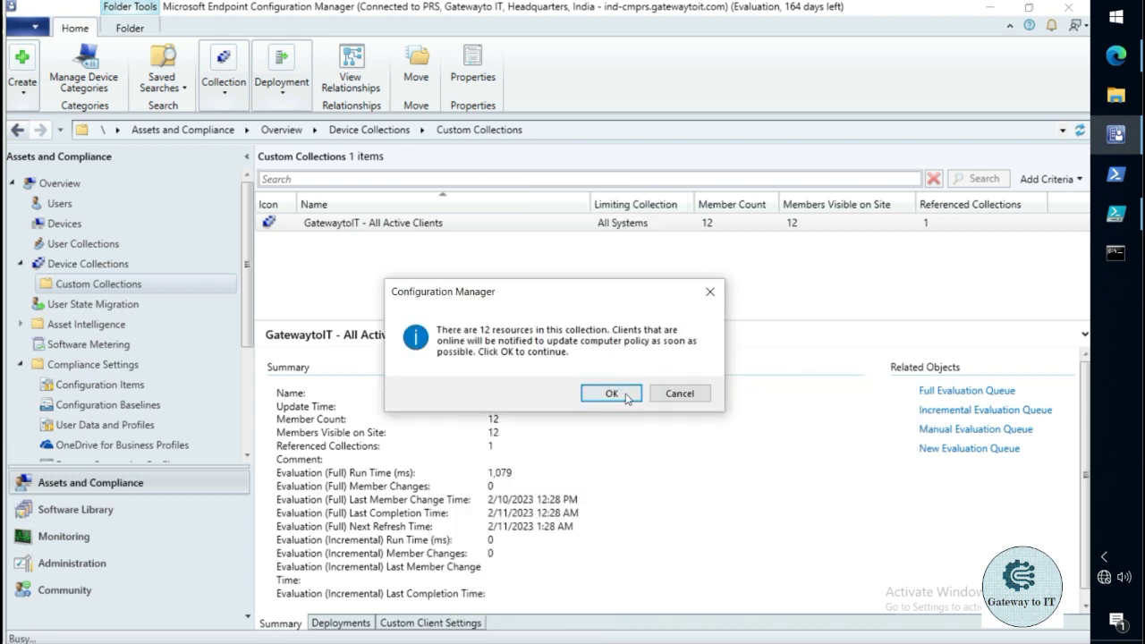
{"action": "left_click", "coordinate": [611, 393]}
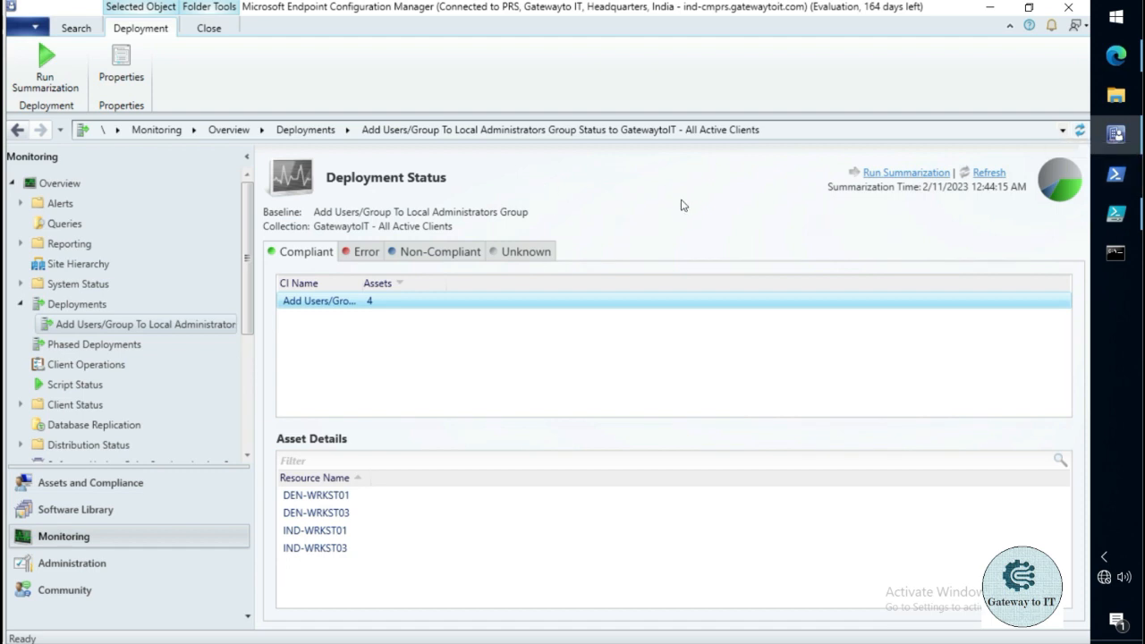
Widen the CI Name column in the baseline's deployment status and review the individual compliant assets
{"action": "left_click_drag", "start_coordinate": [360, 283], "coordinate": [501, 280]}
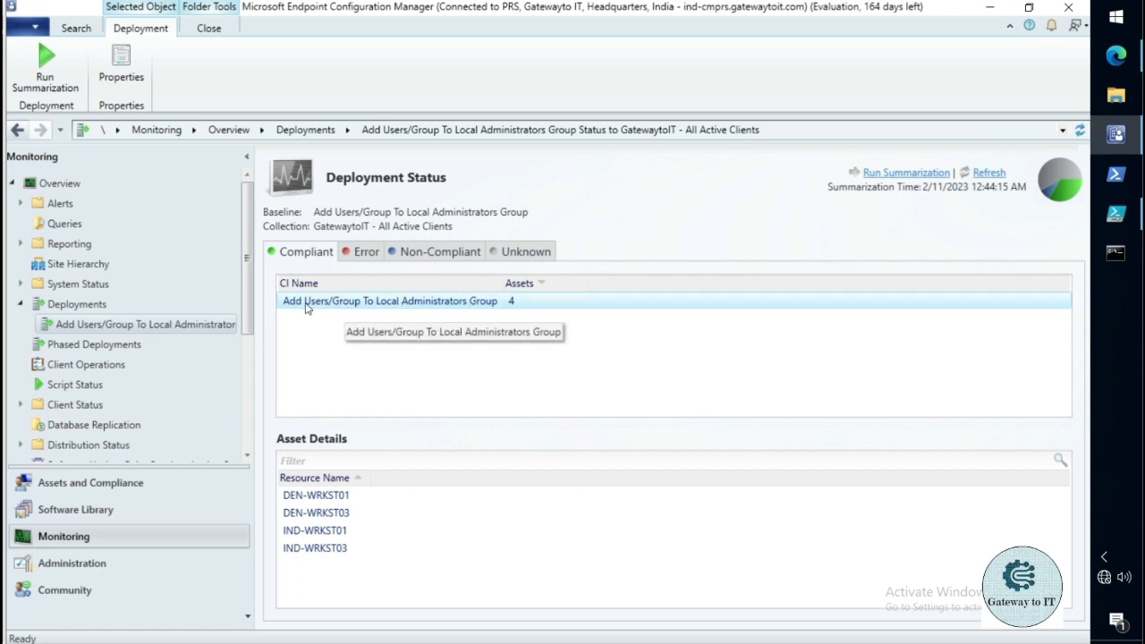
{"action": "left_click", "coordinate": [322, 511]}
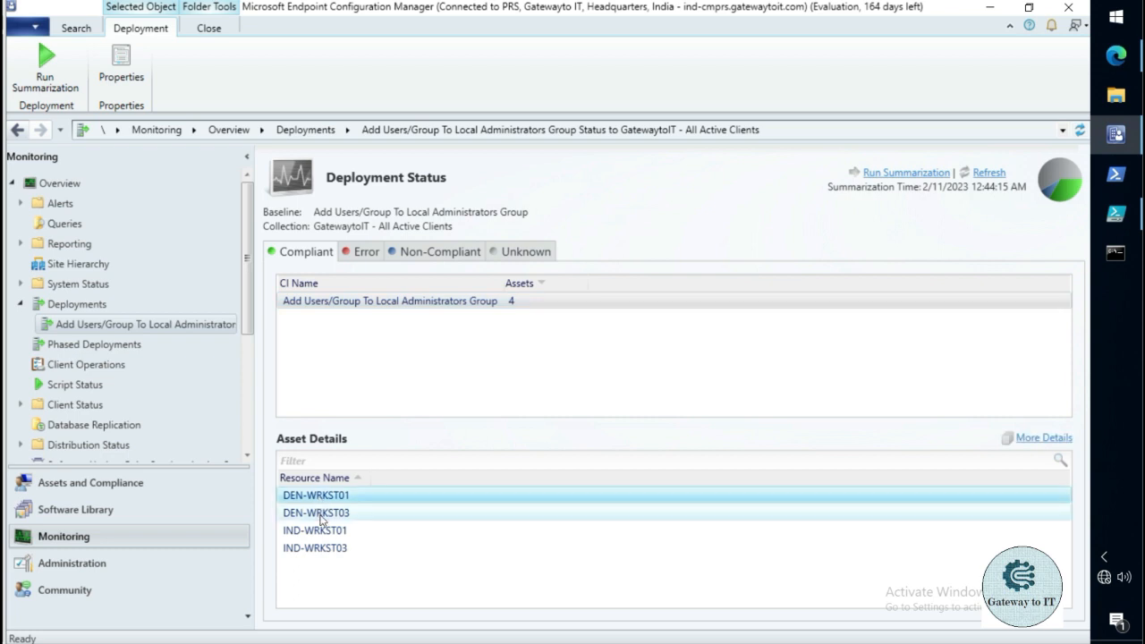
{"action": "left_click", "coordinate": [318, 531]}
{"action": "left_click", "coordinate": [321, 548]}
{"action": "left_click", "coordinate": [336, 498]}
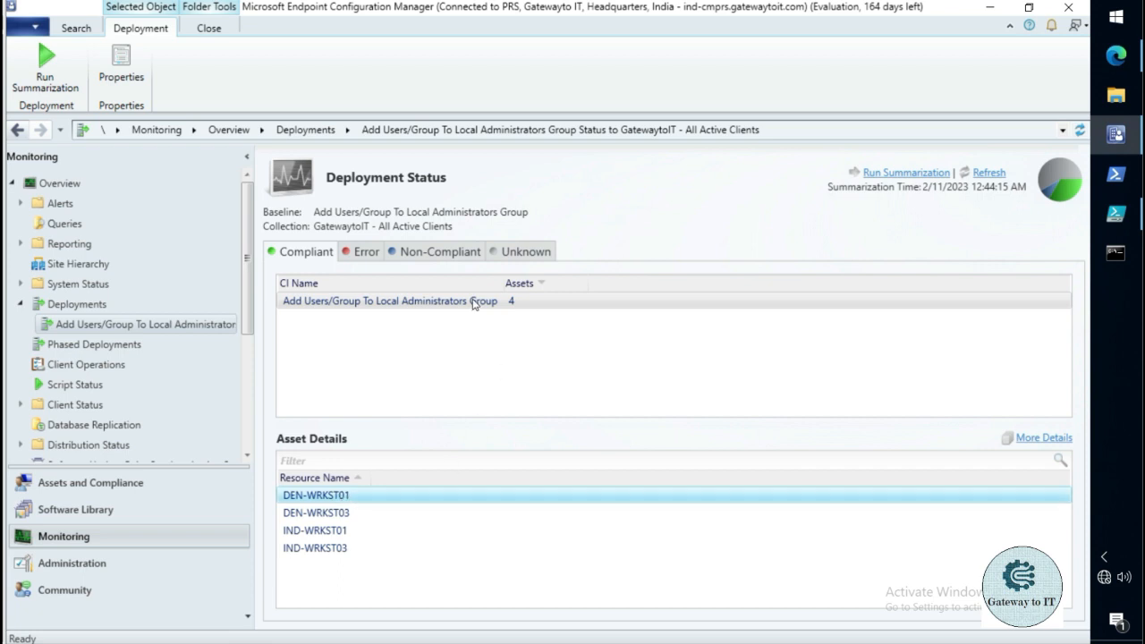
Check the baseline deployment's Error, Non-Compliant and Unknown assets, and return to the Compliant ones
{"action": "left_click", "coordinate": [365, 254]}
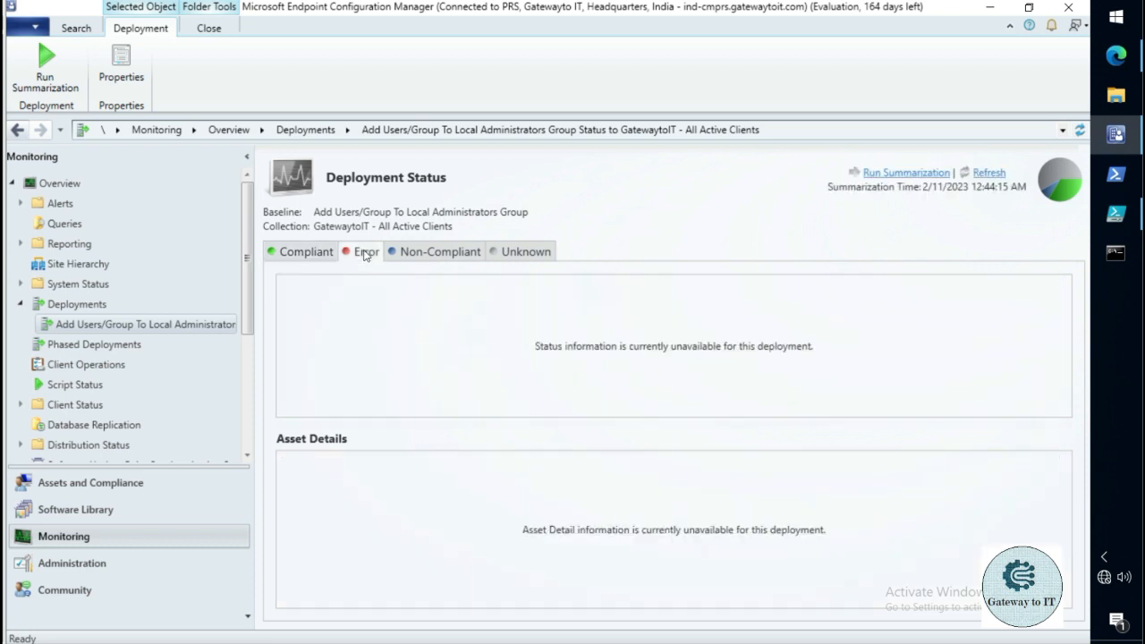
{"action": "left_click", "coordinate": [431, 252]}
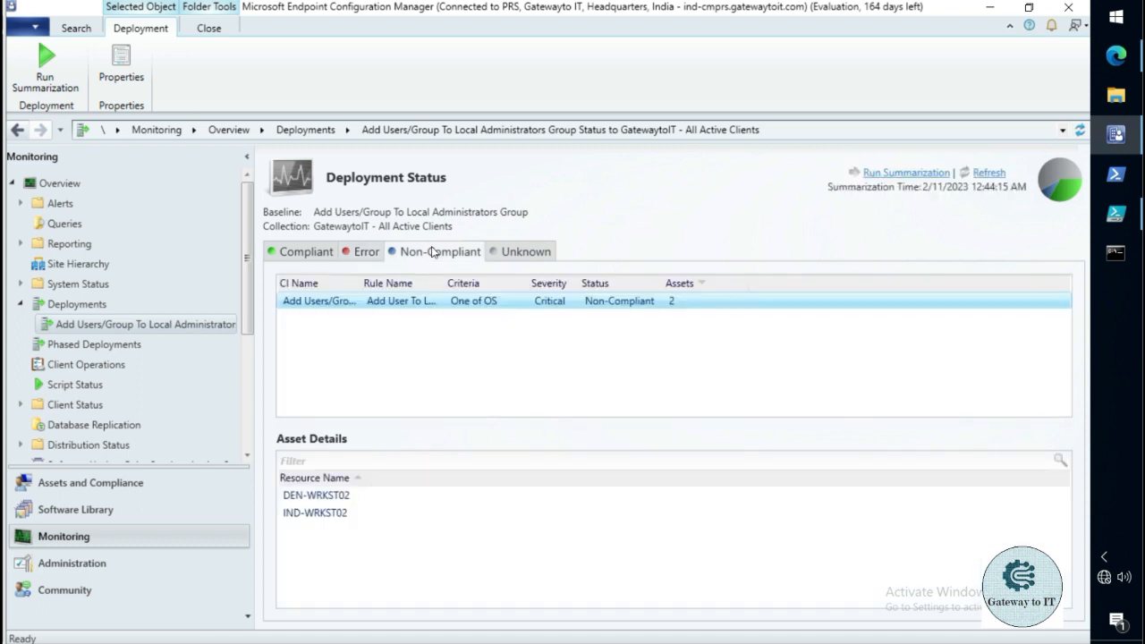
{"action": "left_click", "coordinate": [525, 253]}
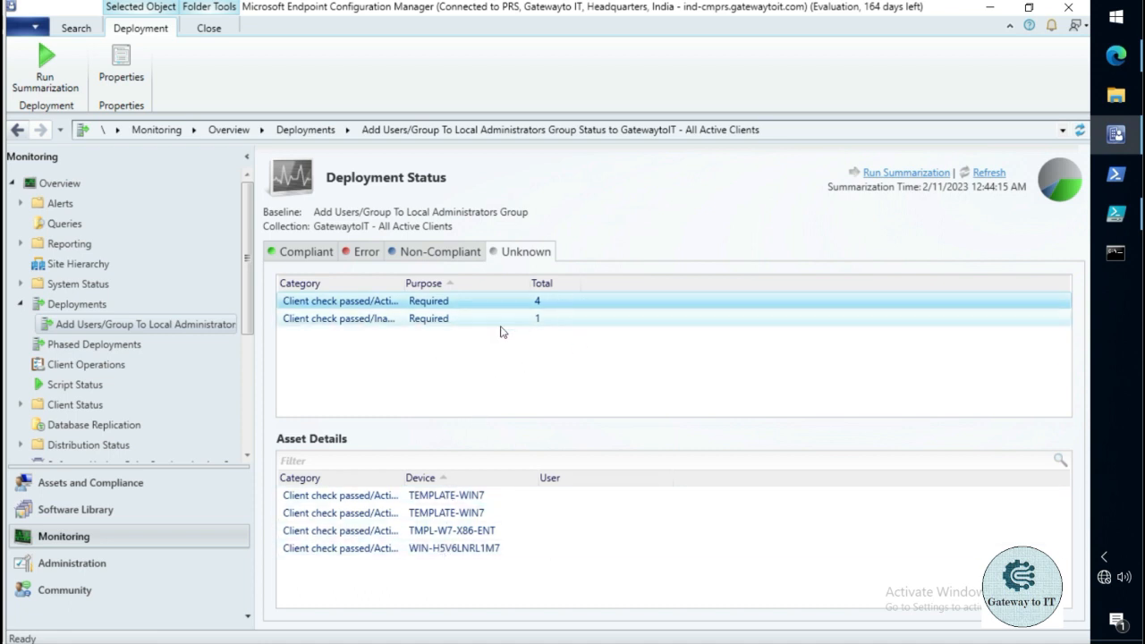
{"action": "left_click", "coordinate": [294, 255]}
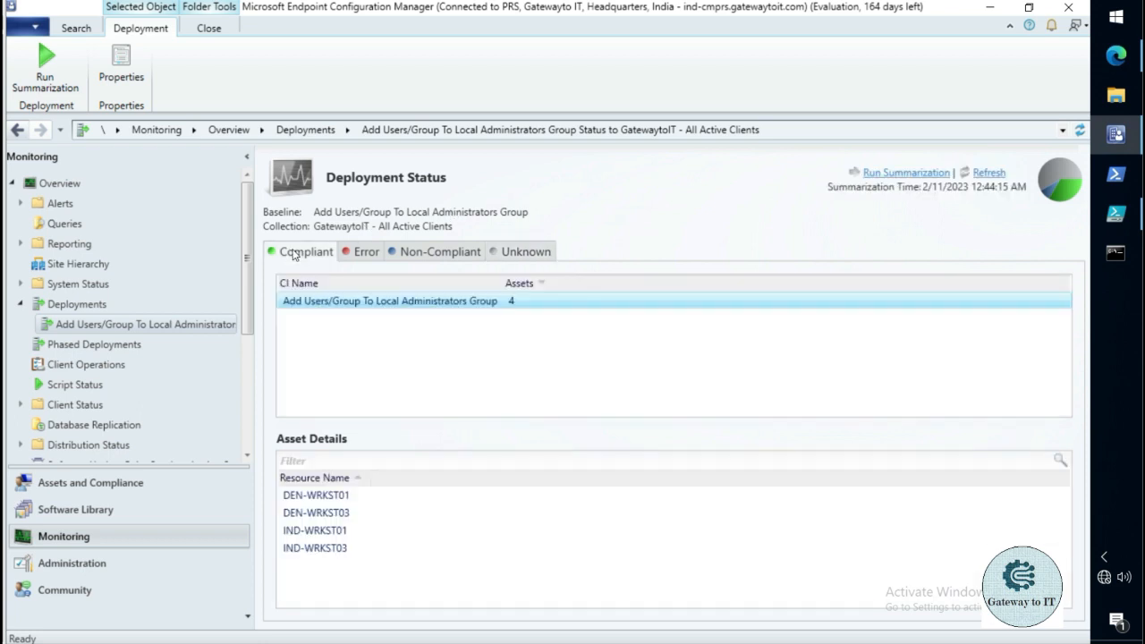